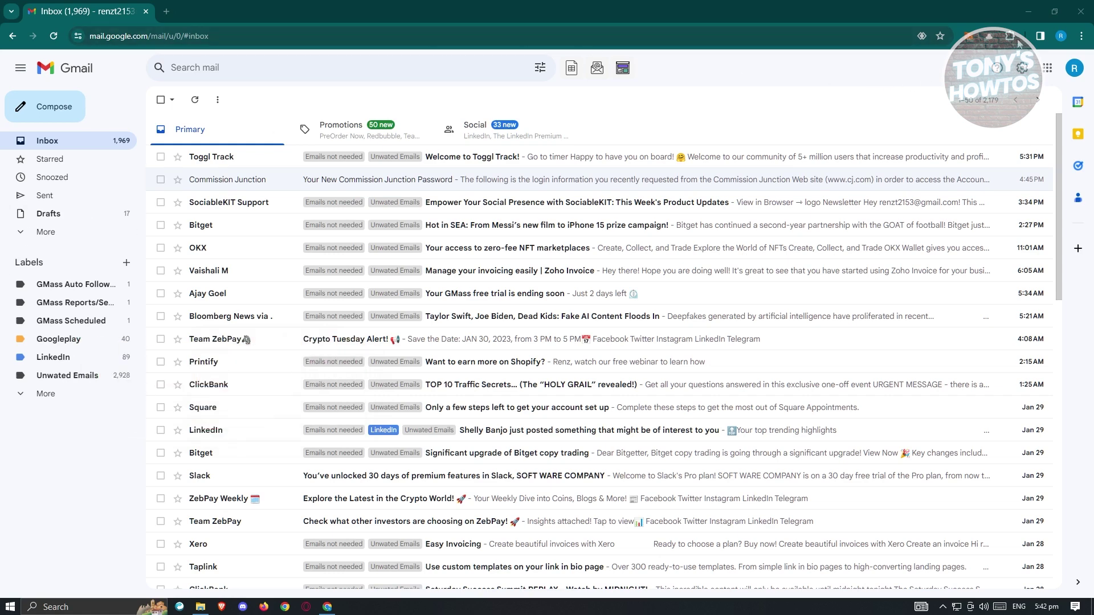
Go from the extensions menu to Manage extensions and open the Chrome Web Store
{"action": "left_click", "coordinate": [1010, 37]}
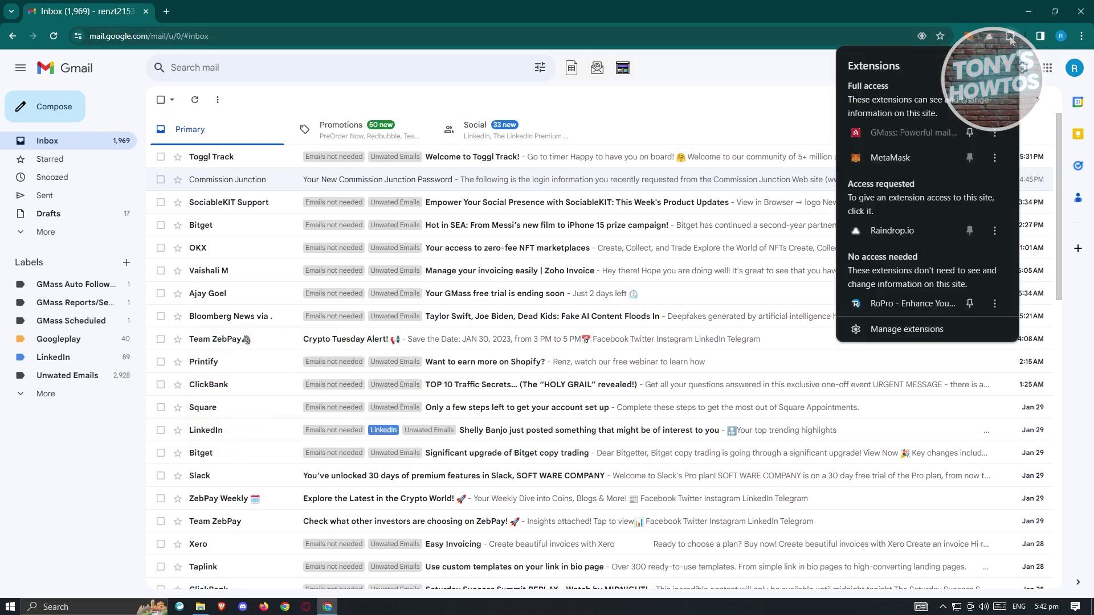
{"action": "left_click", "coordinate": [887, 329]}
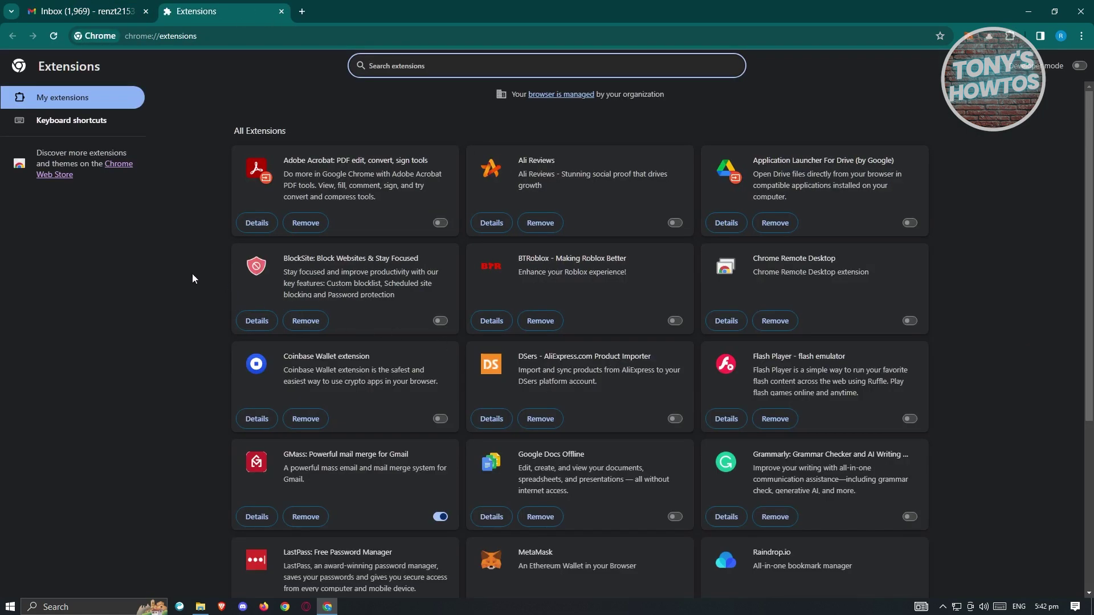
{"action": "left_click", "coordinate": [119, 165]}
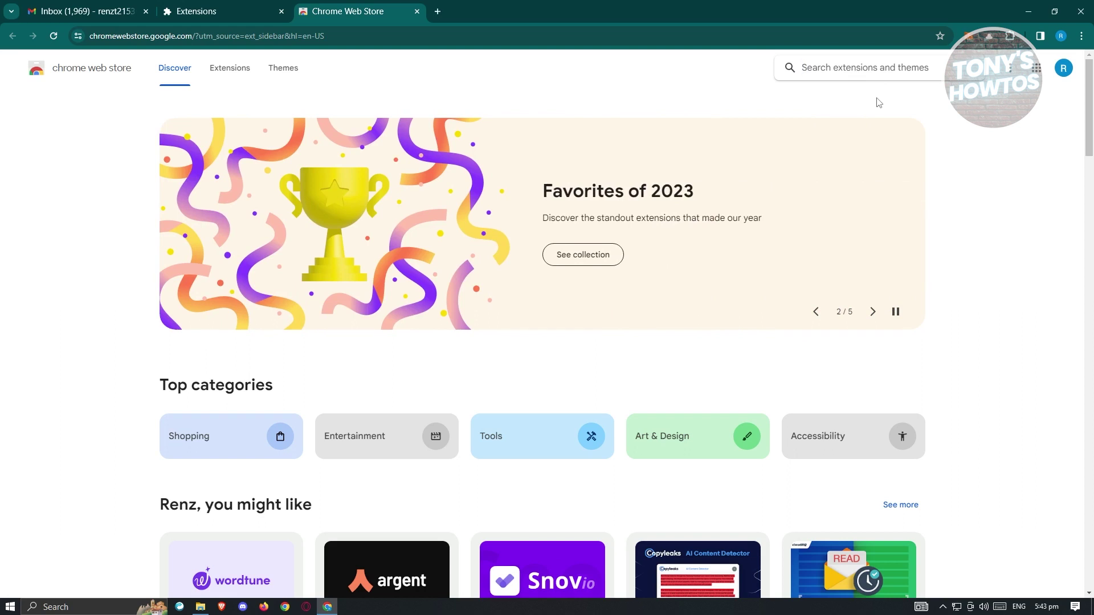
Search the store for GMAIL TEMPLATE and open the Gmail™ Email Templates by cloudHQ listing
{"action": "type", "text": "GMAIL"}
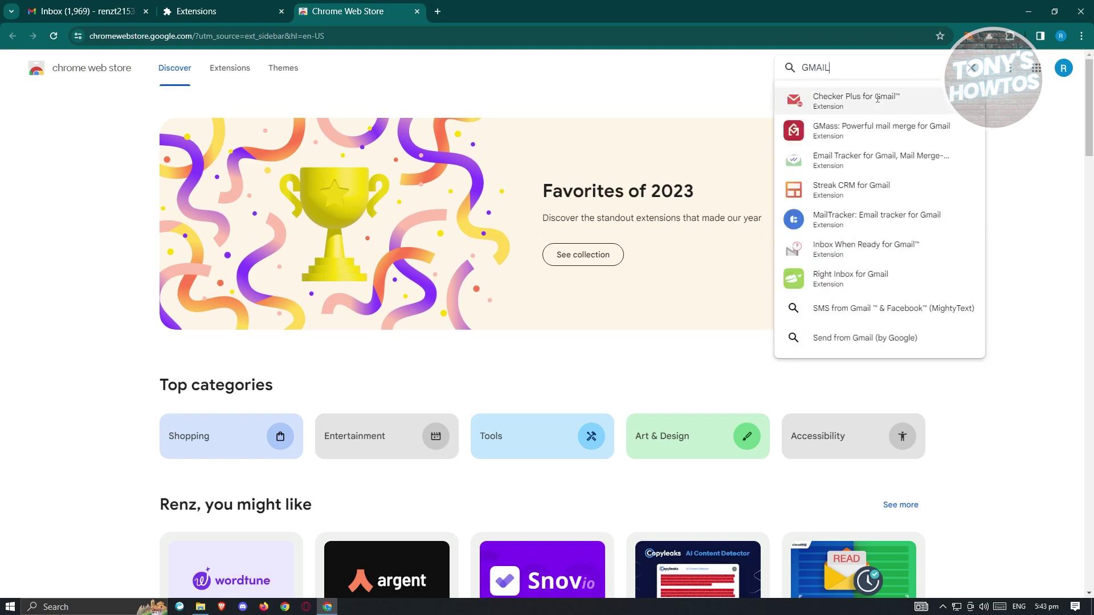
{"action": "type", "text": " TEMPLATE"}
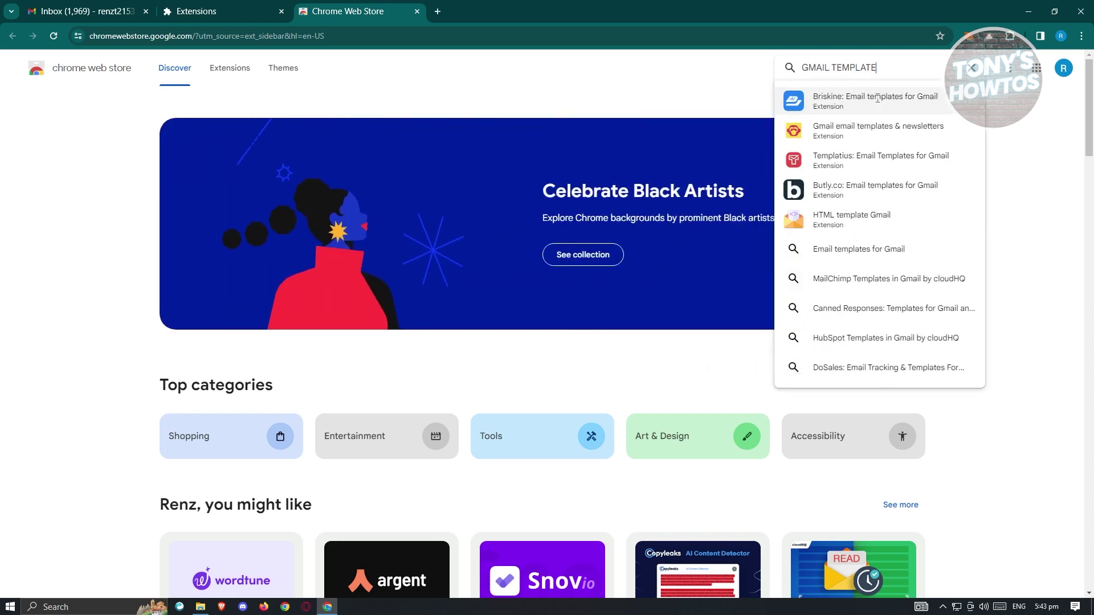
{"action": "key", "text": "Return"}
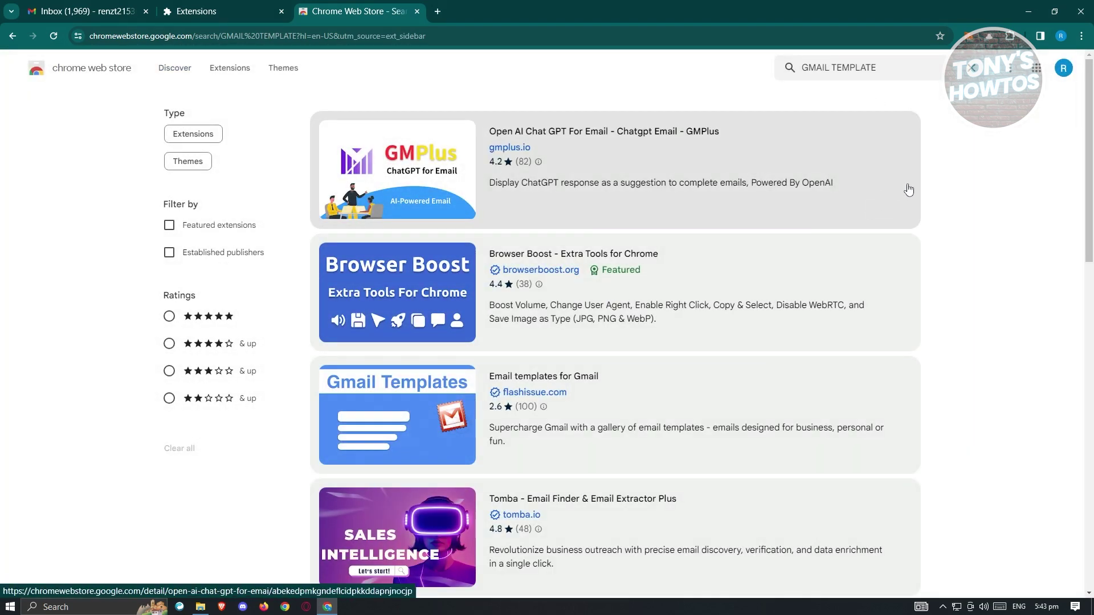
{"action": "scroll", "coordinate": [312, 245], "scroll_direction": "down", "scroll_amount": 2}
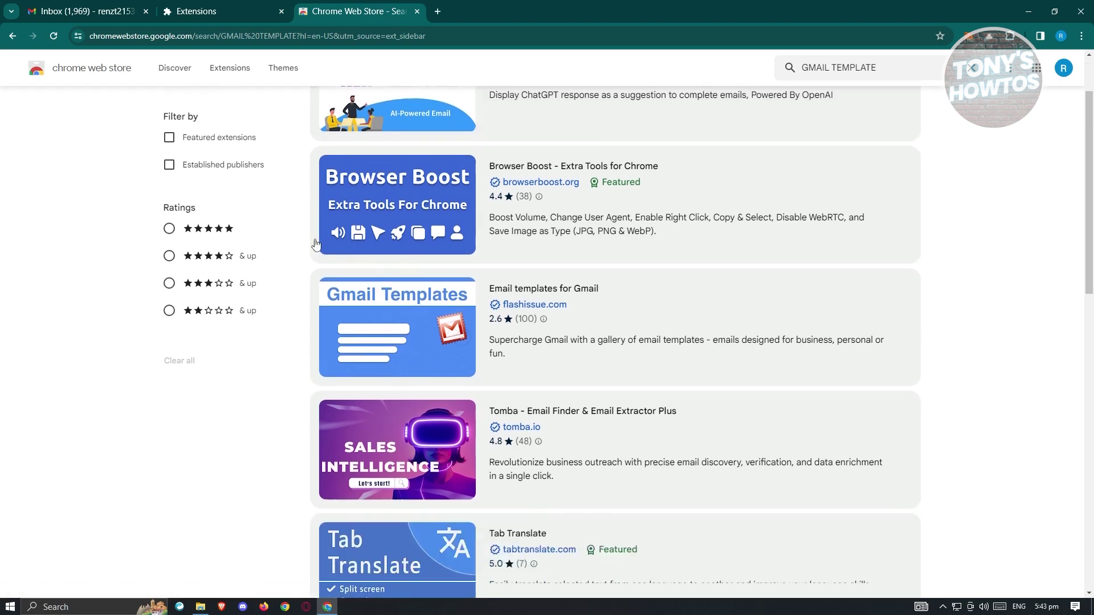
{"action": "scroll", "coordinate": [312, 245], "scroll_direction": "down", "scroll_amount": 5}
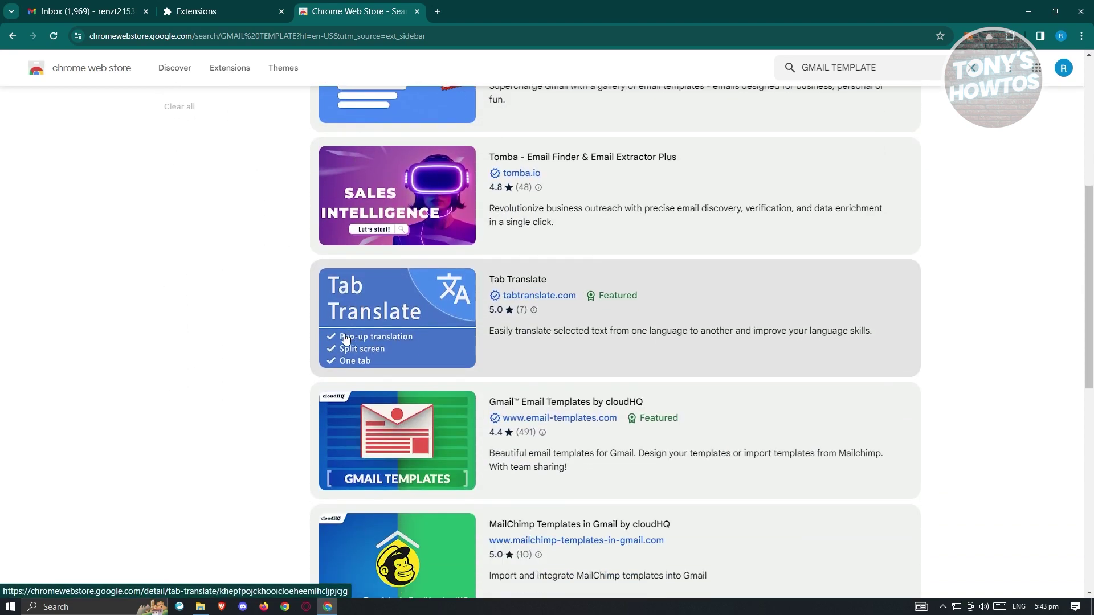
{"action": "scroll", "coordinate": [256, 332], "scroll_direction": "down", "scroll_amount": 2}
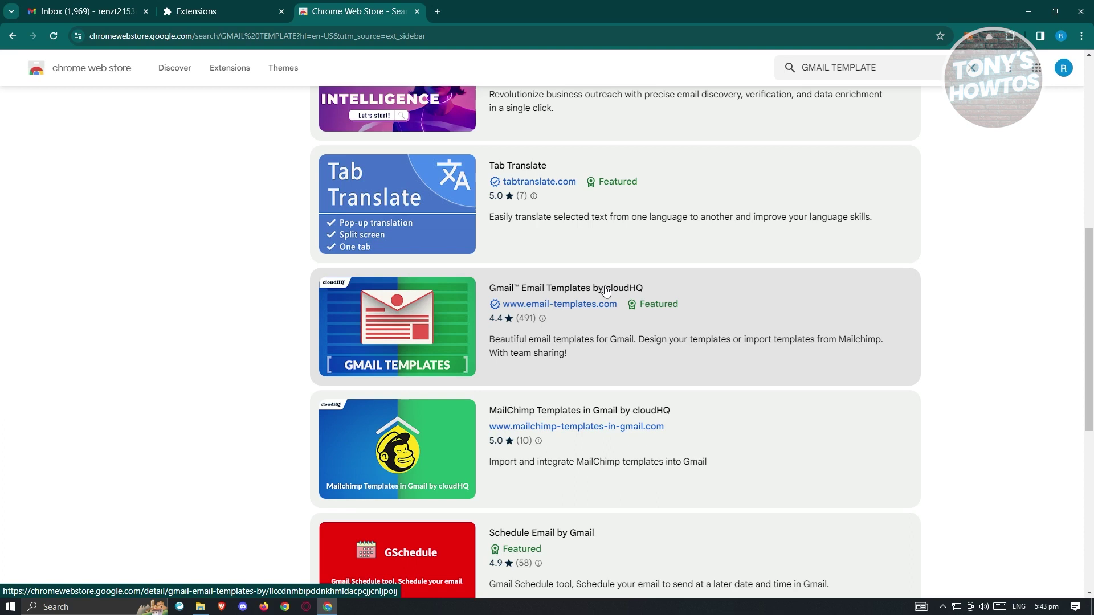
{"action": "left_click", "coordinate": [391, 324]}
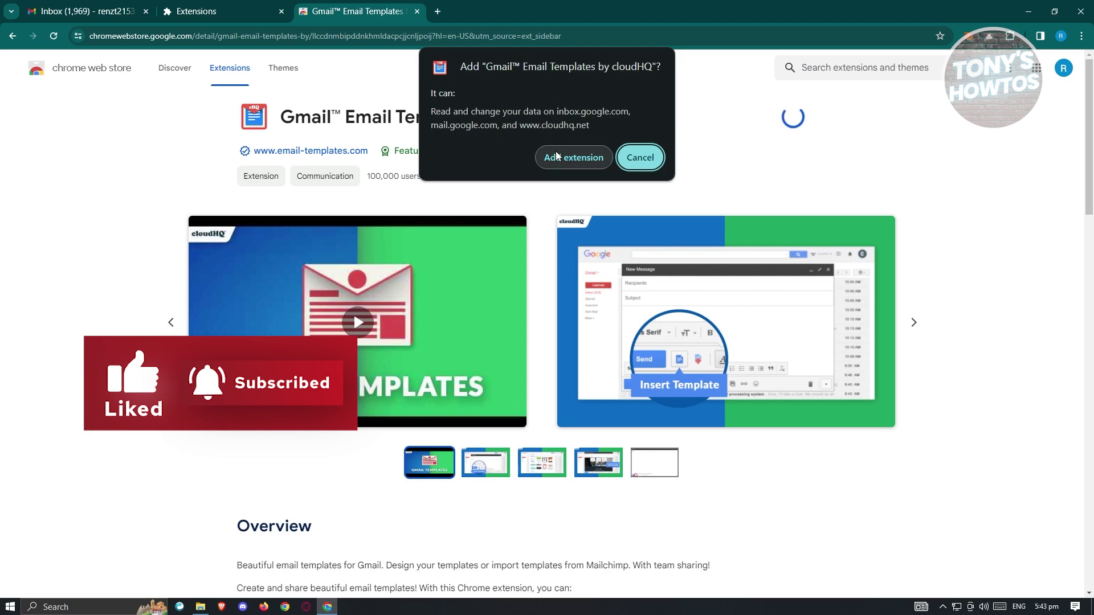
Confirm adding the Gmail™ Email Templates by cloudHQ extension to Chrome
{"action": "left_click", "coordinate": [559, 159]}
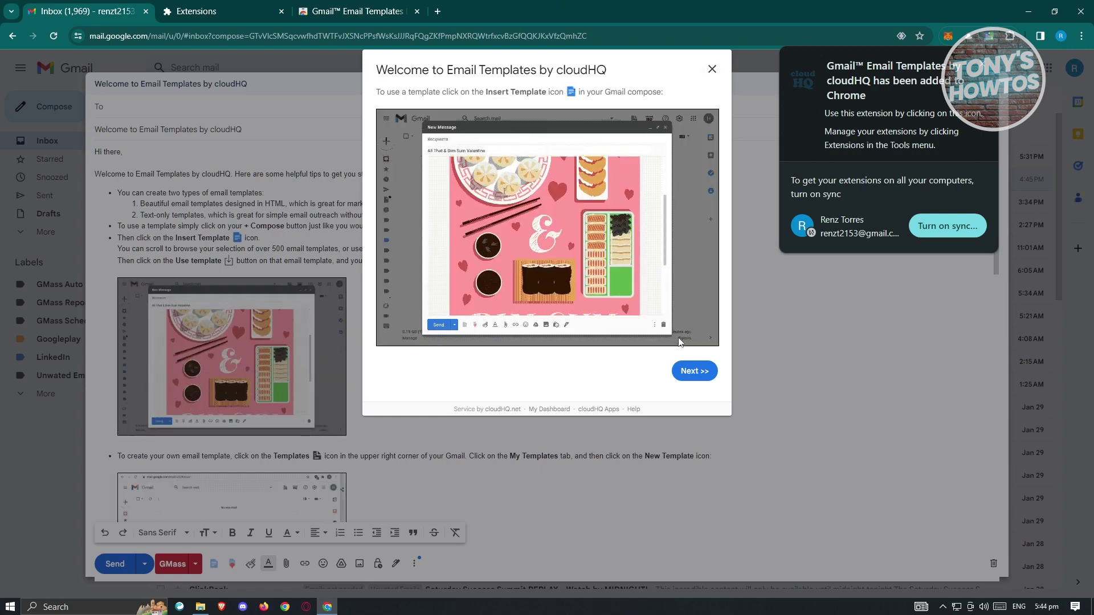
Step through the cloudHQ welcome guide tips, then close the guide
{"action": "left_click", "coordinate": [693, 371]}
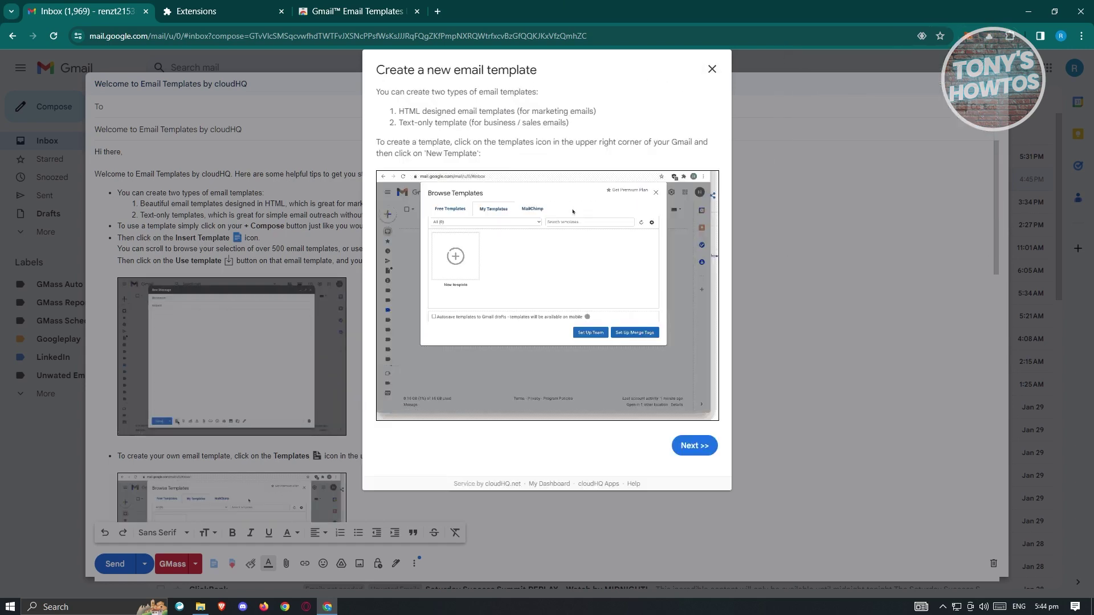
{"action": "left_click", "coordinate": [702, 452]}
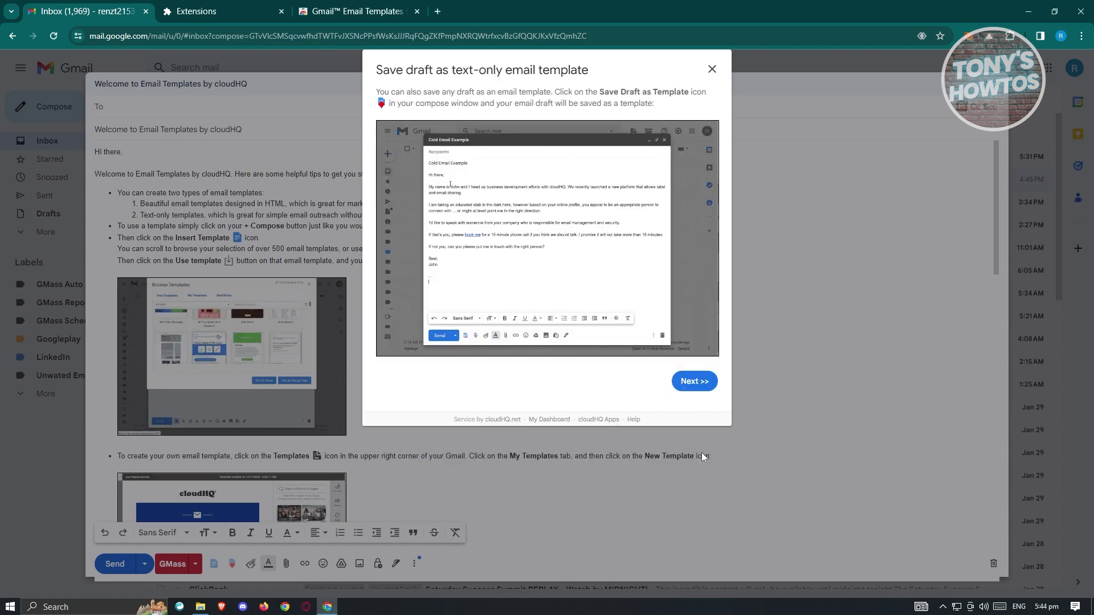
{"action": "left_click", "coordinate": [695, 381]}
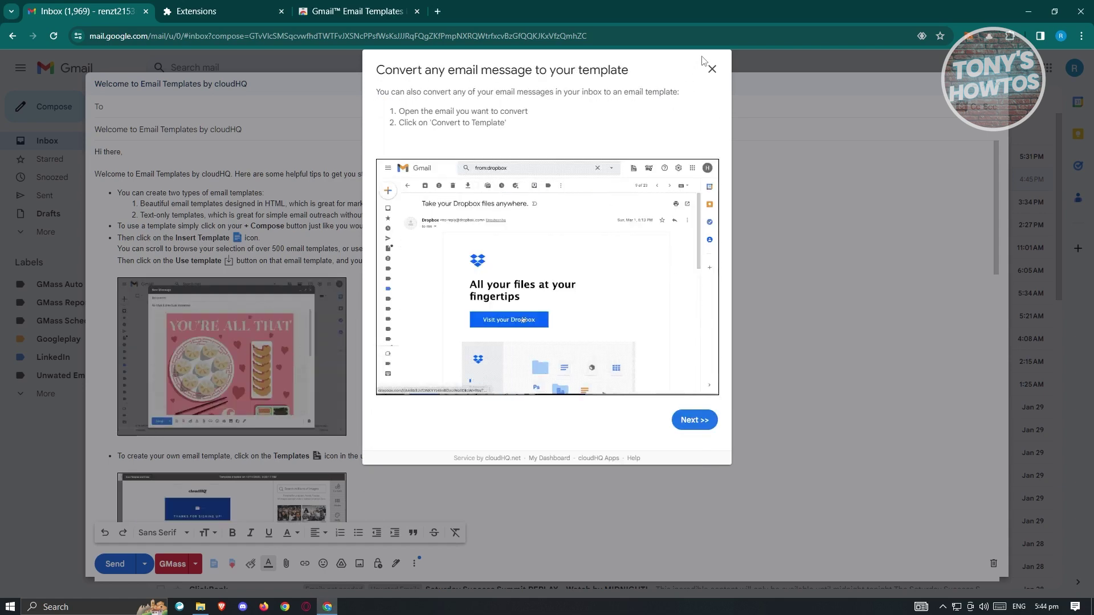
{"action": "left_click", "coordinate": [712, 69]}
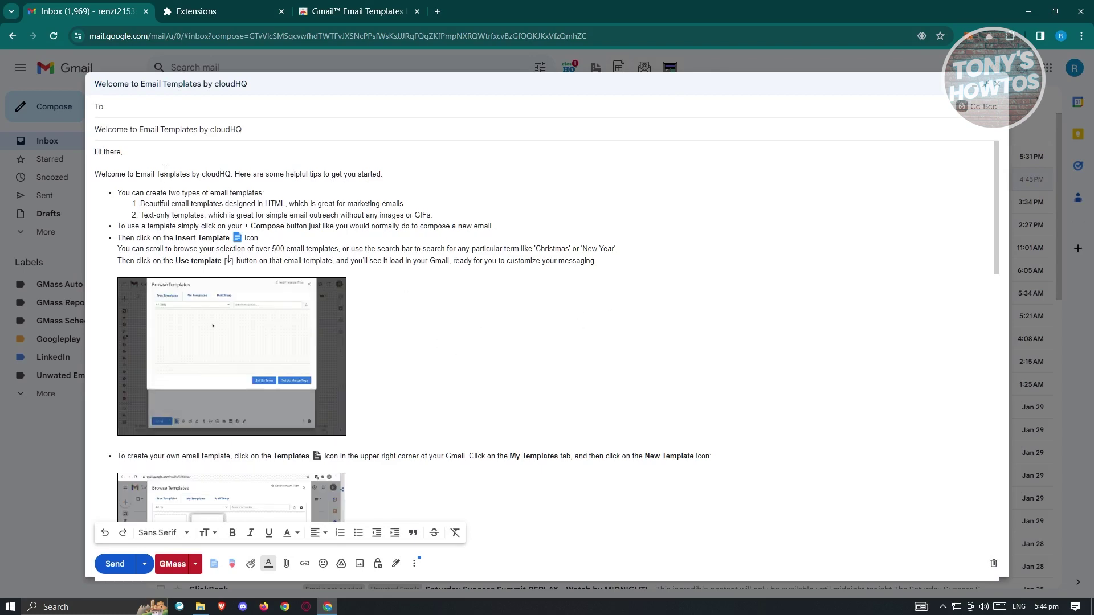
Scroll through the cloudHQ welcome email and close its compose window
{"action": "scroll", "coordinate": [399, 347], "scroll_direction": "down", "scroll_amount": 10}
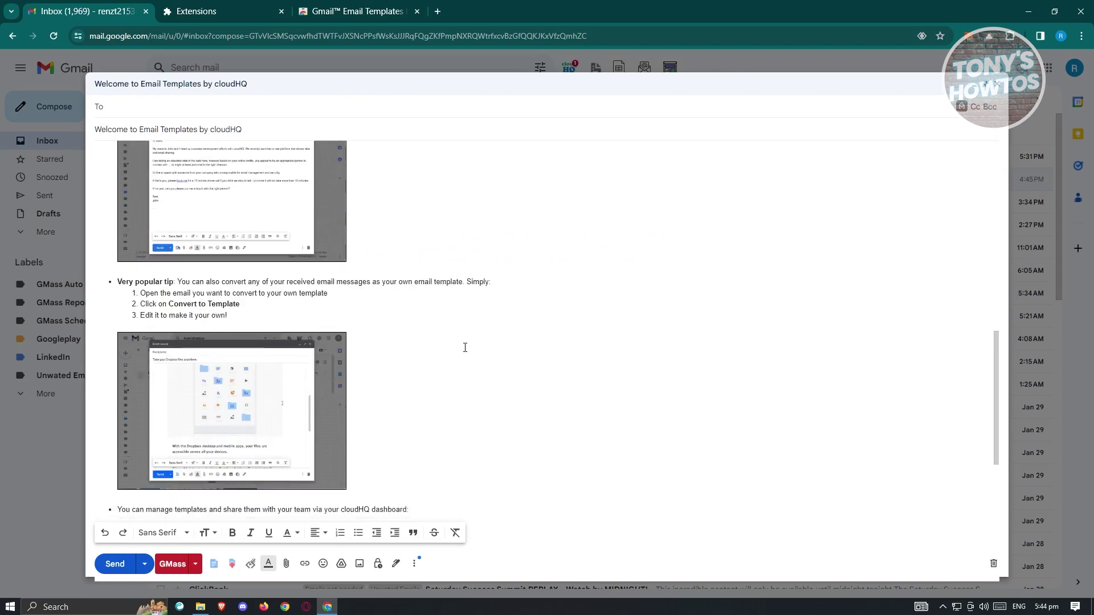
{"action": "scroll", "coordinate": [465, 348], "scroll_direction": "down", "scroll_amount": 4}
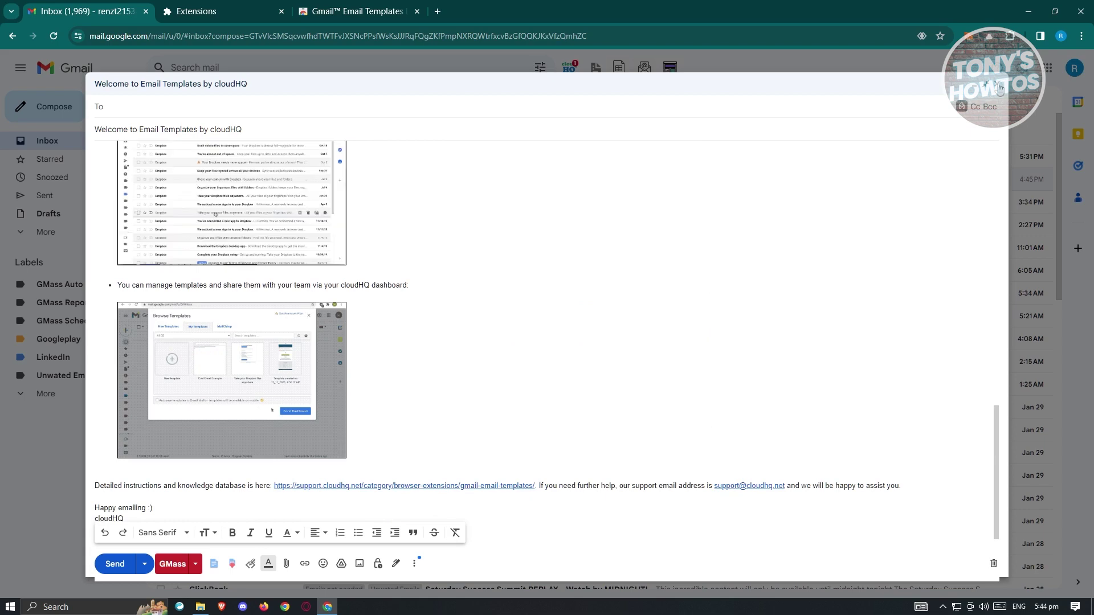
{"action": "left_click", "coordinate": [1001, 89]}
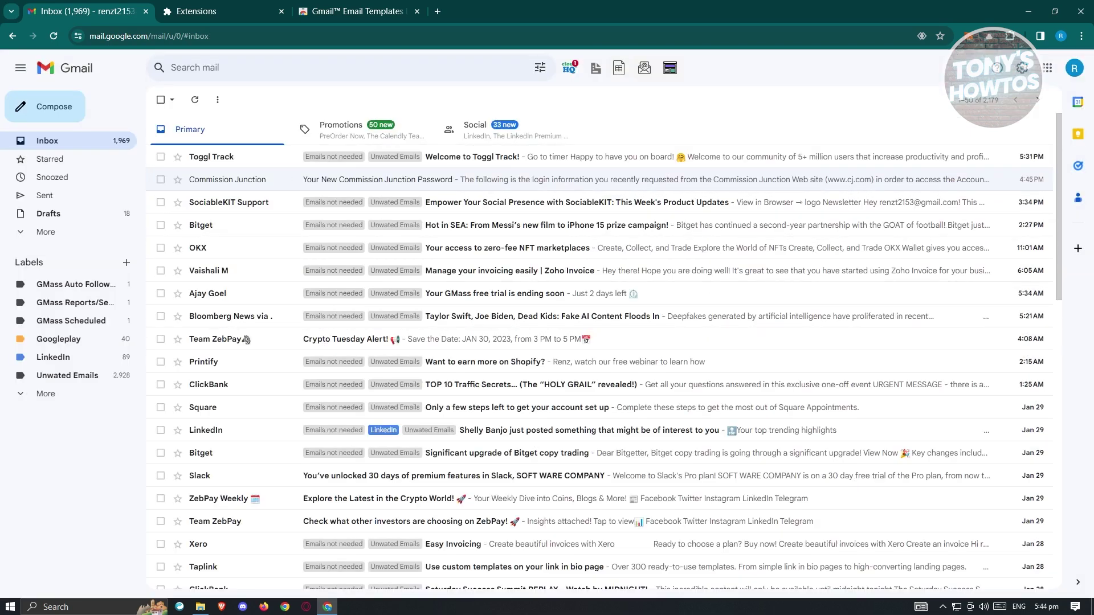
{"action": "key", "text": "c"}
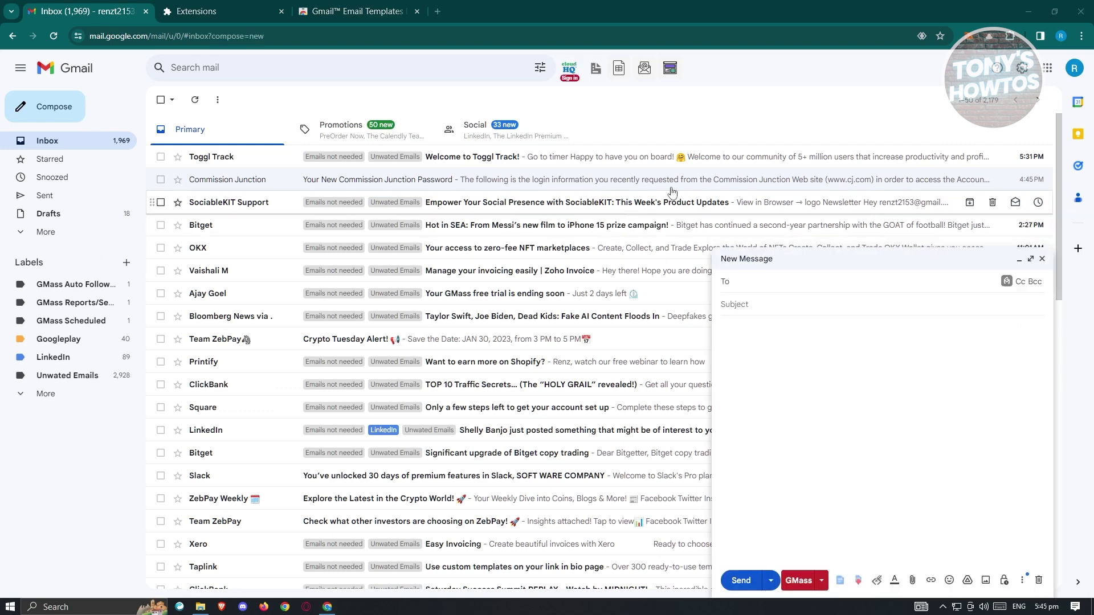
{"action": "left_click", "coordinate": [1042, 258]}
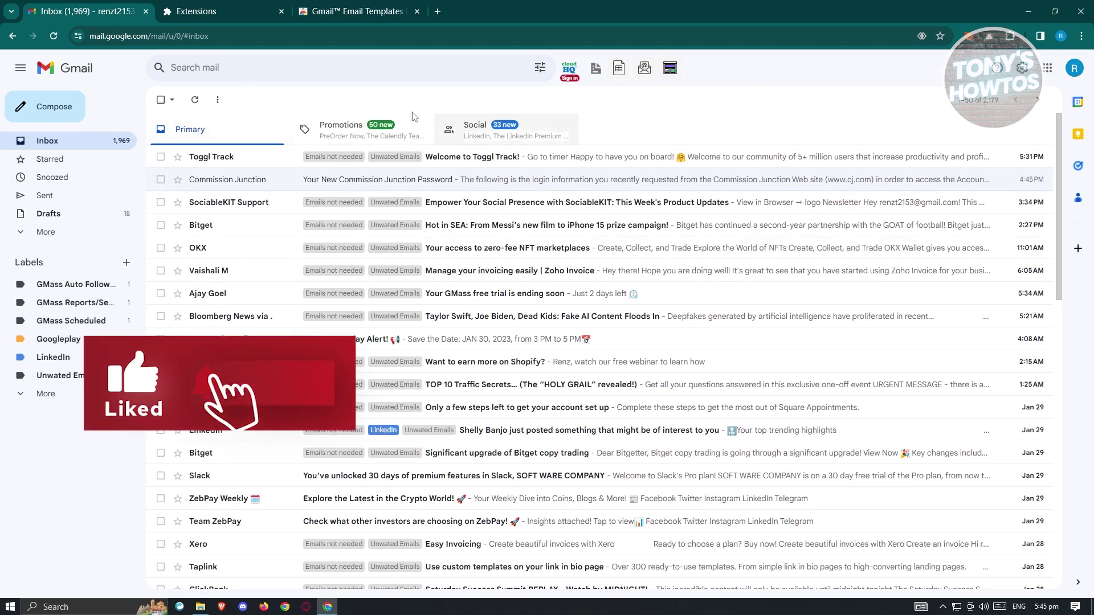
{"action": "left_click", "coordinate": [571, 73]}
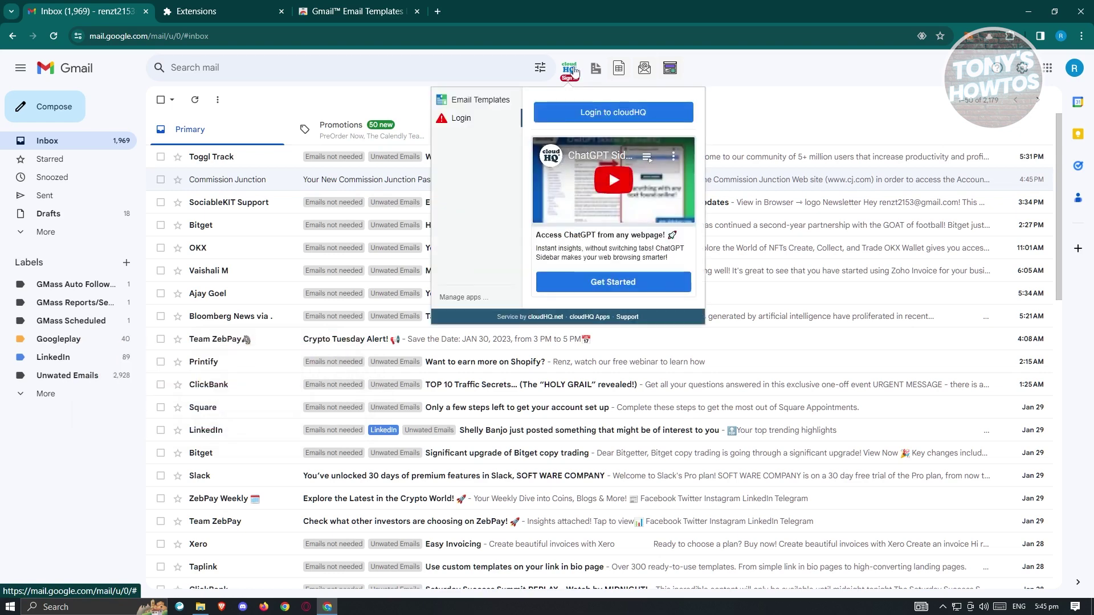
Sign in to cloudHQ with the prefilled email account
{"action": "left_click", "coordinate": [578, 109]}
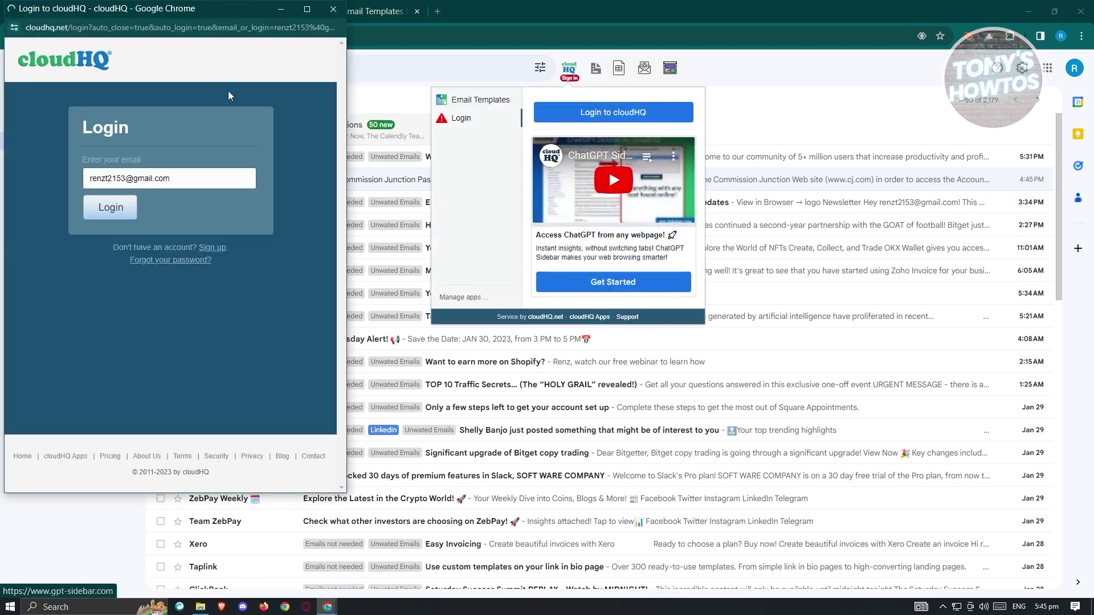
{"action": "left_click", "coordinate": [92, 211]}
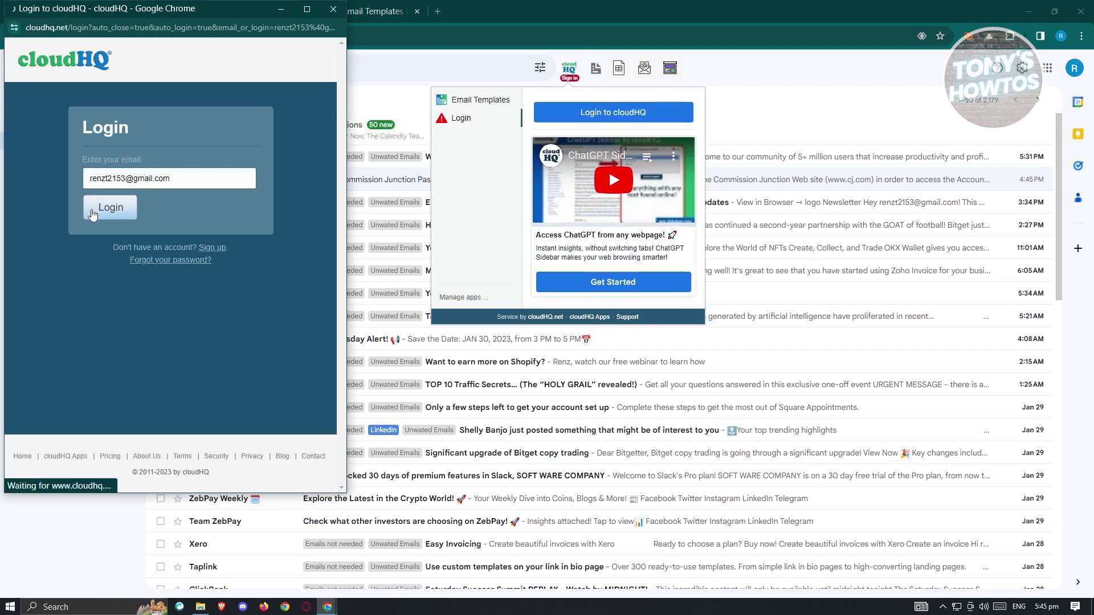
{"action": "left_click", "coordinate": [204, 251]}
{"action": "left_click_drag", "start_coordinate": [188, 12], "coordinate": [224, 27]}
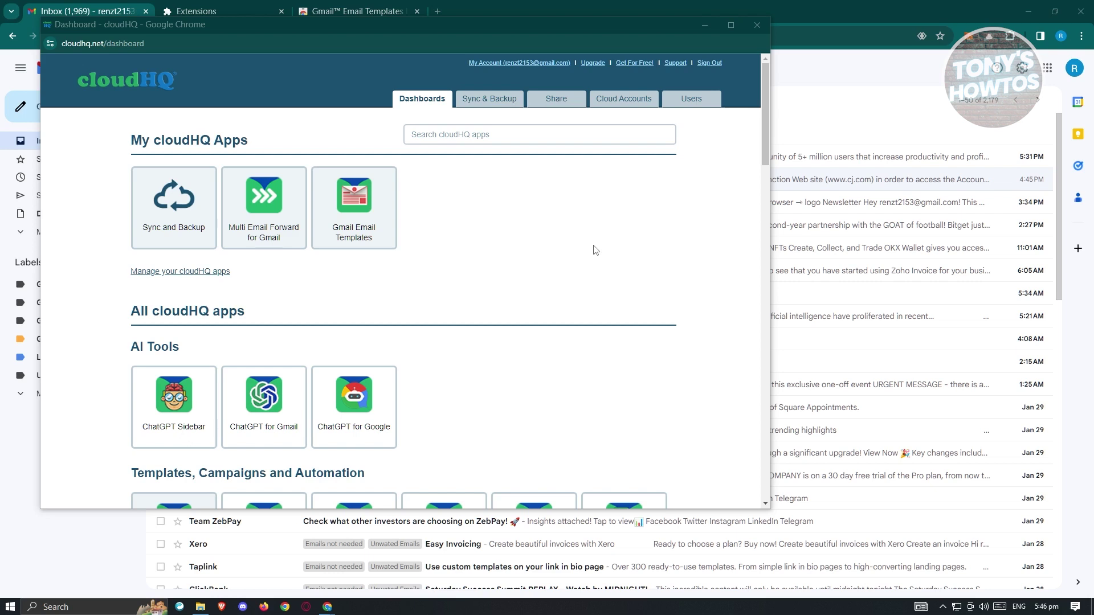
Browse the cloudHQ apps grid and open the Gmail Email Templates app
{"action": "scroll", "coordinate": [597, 250], "scroll_direction": "down", "scroll_amount": 3}
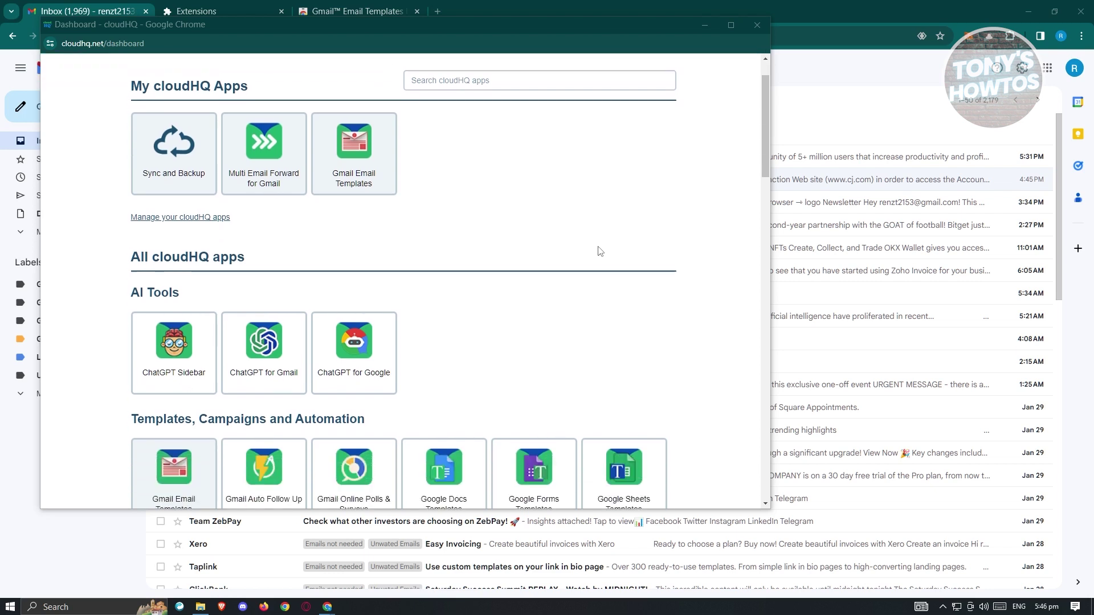
{"action": "scroll", "coordinate": [599, 251], "scroll_direction": "down", "scroll_amount": 3}
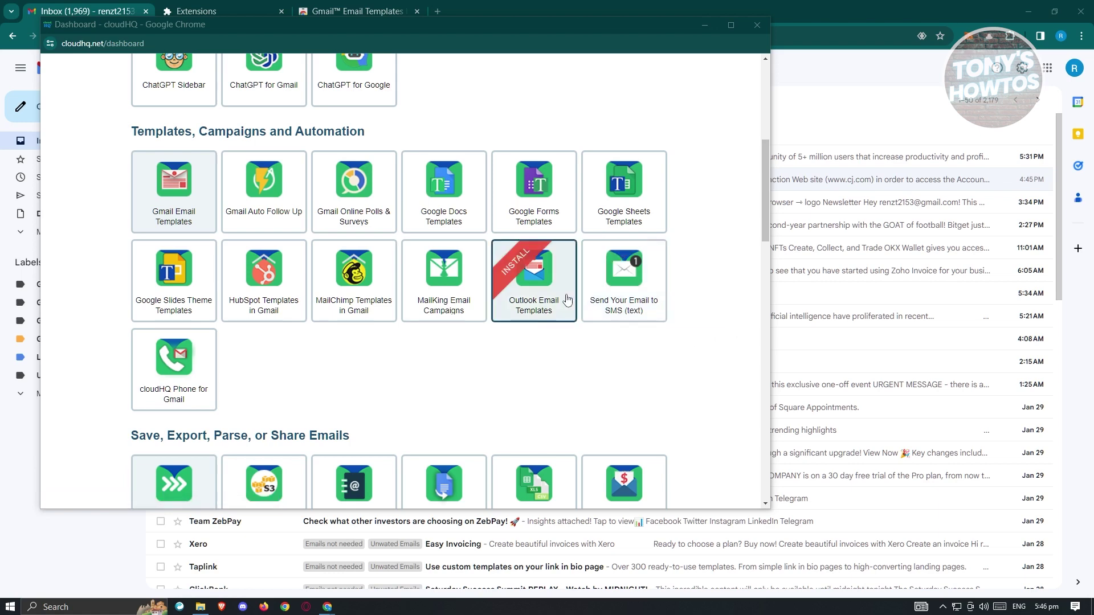
{"action": "scroll", "coordinate": [691, 367], "scroll_direction": "up", "scroll_amount": 6}
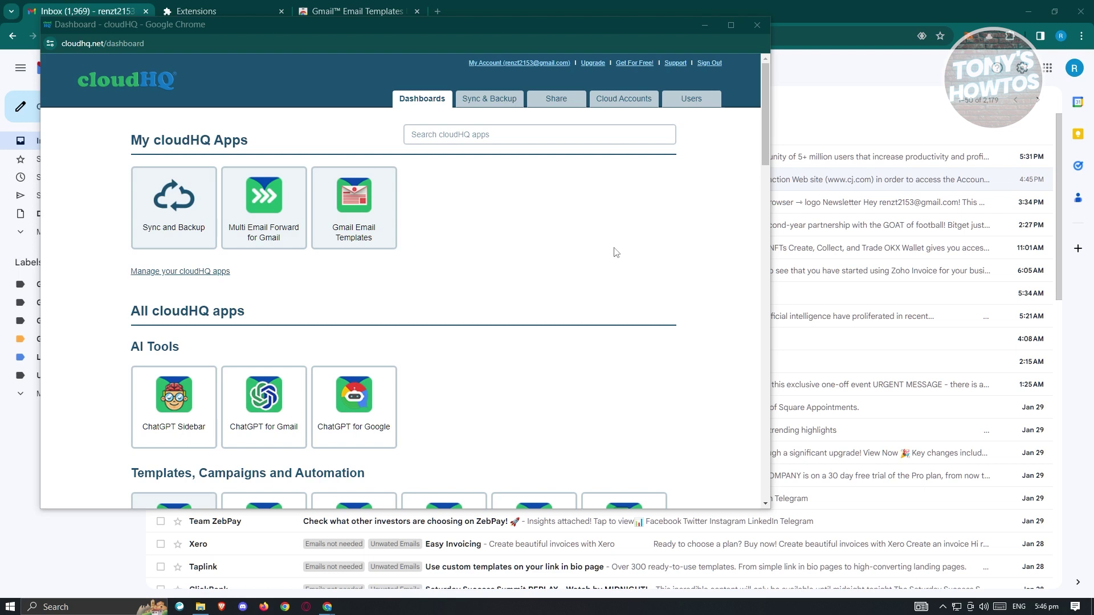
{"action": "left_click", "coordinate": [382, 197]}
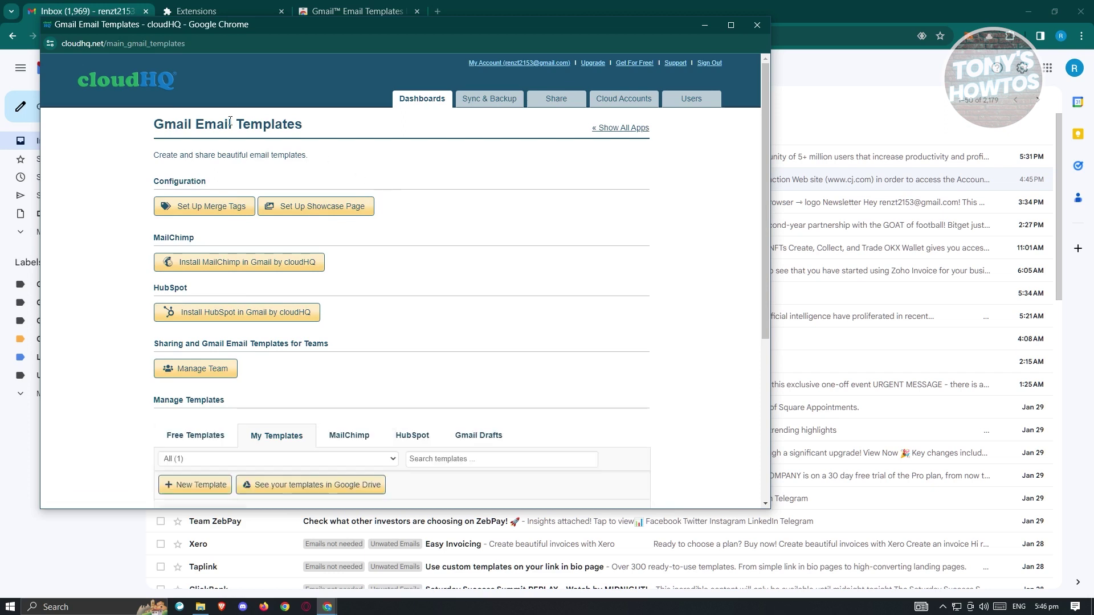
Scroll the Gmail Email Templates page to show the My Templates list
{"action": "scroll", "coordinate": [439, 182], "scroll_direction": "down", "scroll_amount": 2}
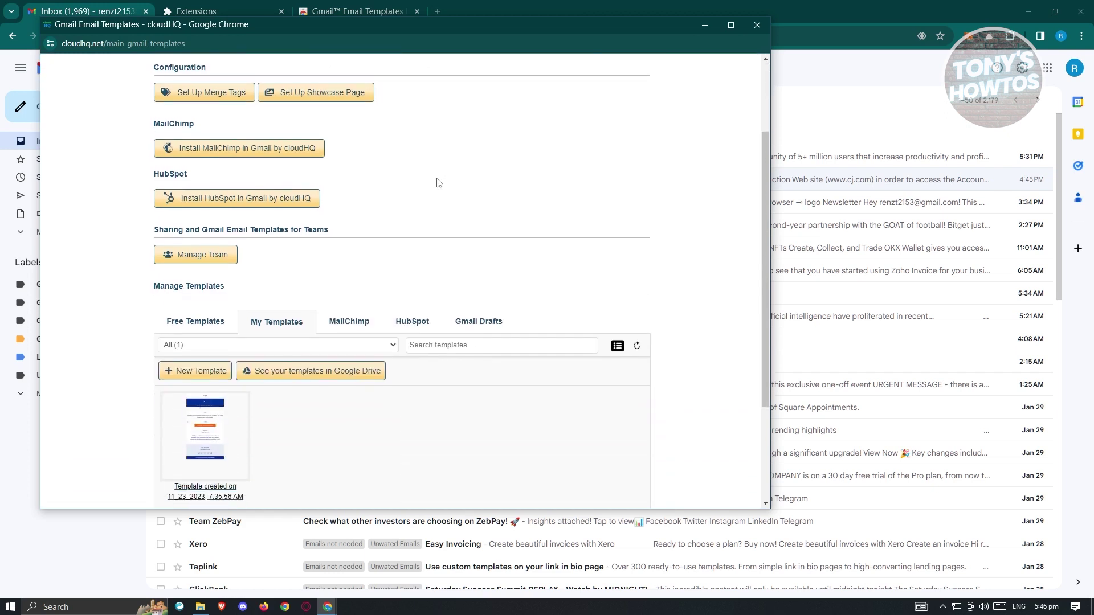
{"action": "scroll", "coordinate": [438, 183], "scroll_direction": "down", "scroll_amount": 2}
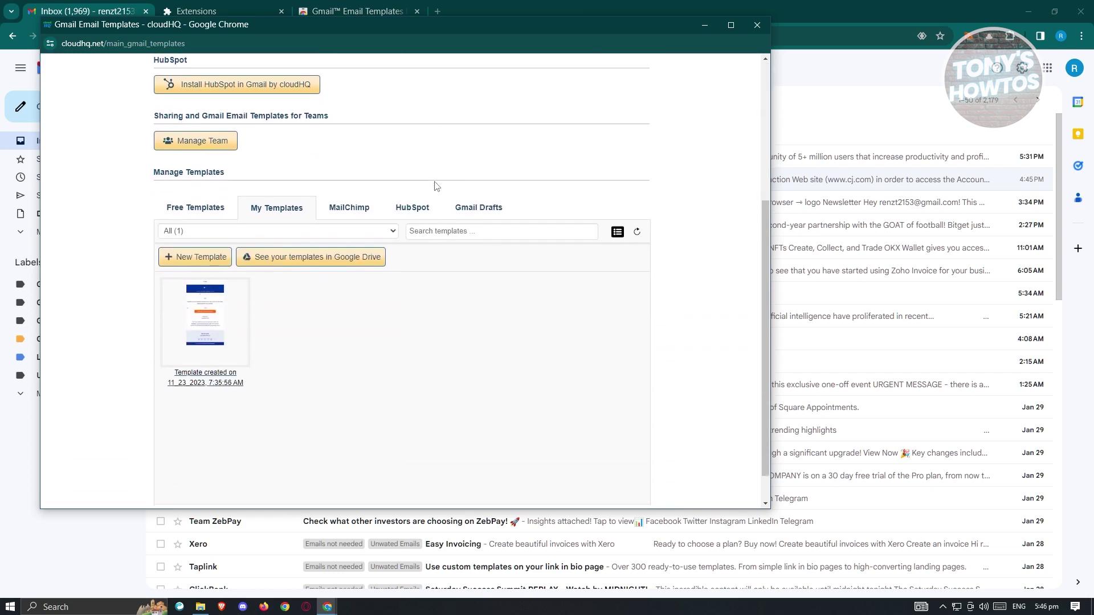
{"action": "scroll", "coordinate": [328, 248], "scroll_direction": "down", "scroll_amount": 1}
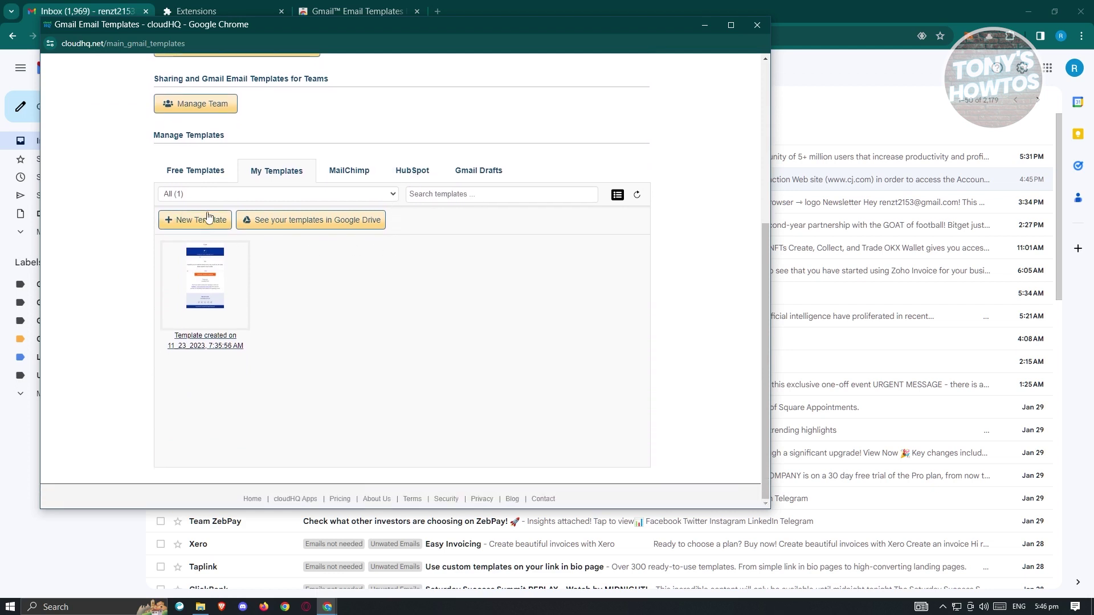
{"action": "scroll", "coordinate": [305, 310], "scroll_direction": "up", "scroll_amount": 5}
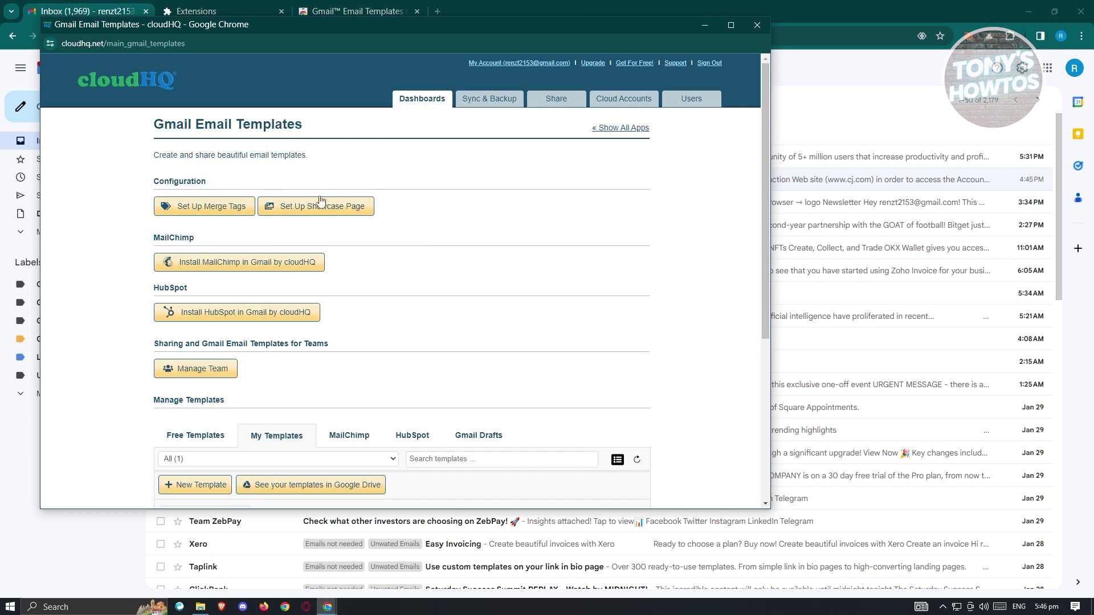
{"action": "scroll", "coordinate": [445, 288], "scroll_direction": "down", "scroll_amount": 5}
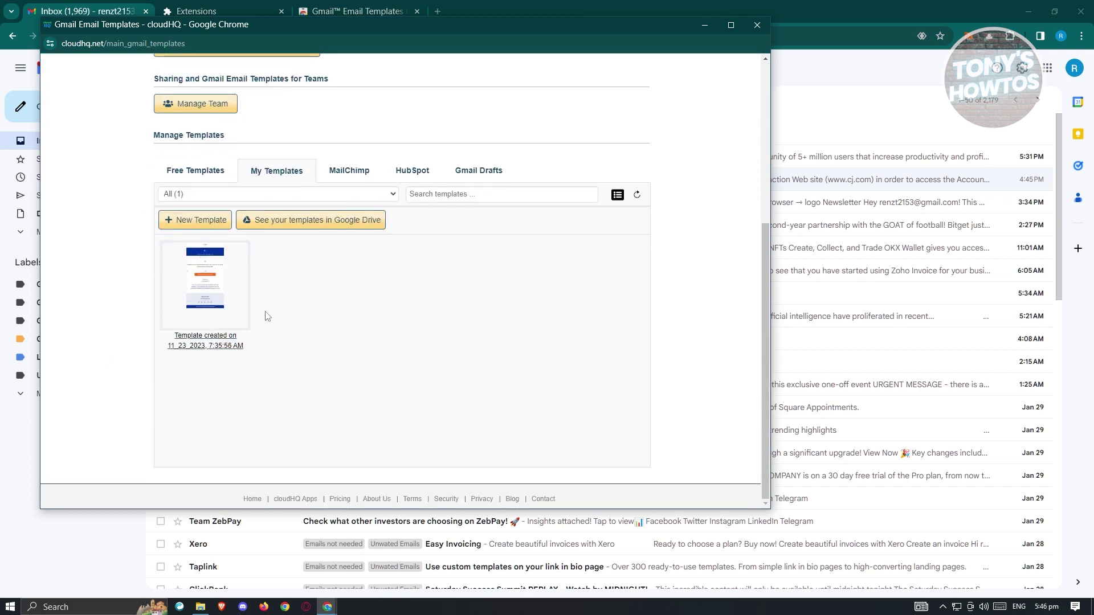
{"action": "mouse_move", "coordinate": [221, 259]}
Start a New Template, rename it 'sample TEMPLATE', and create it as HTML designed
{"action": "left_click", "coordinate": [204, 225]}
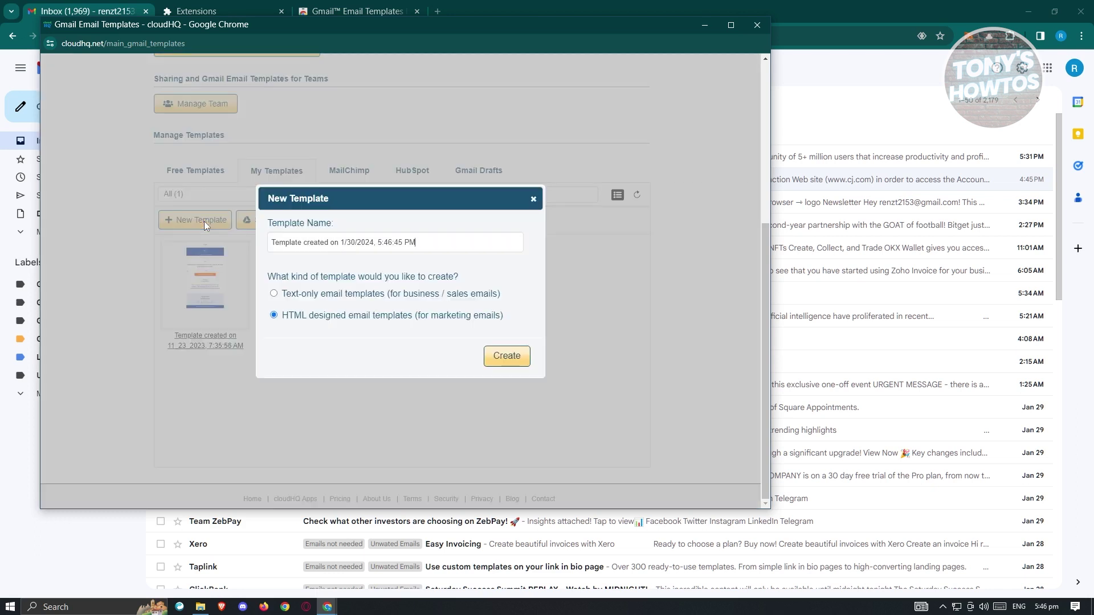
{"action": "left_click_drag", "start_coordinate": [433, 242], "coordinate": [235, 235]}
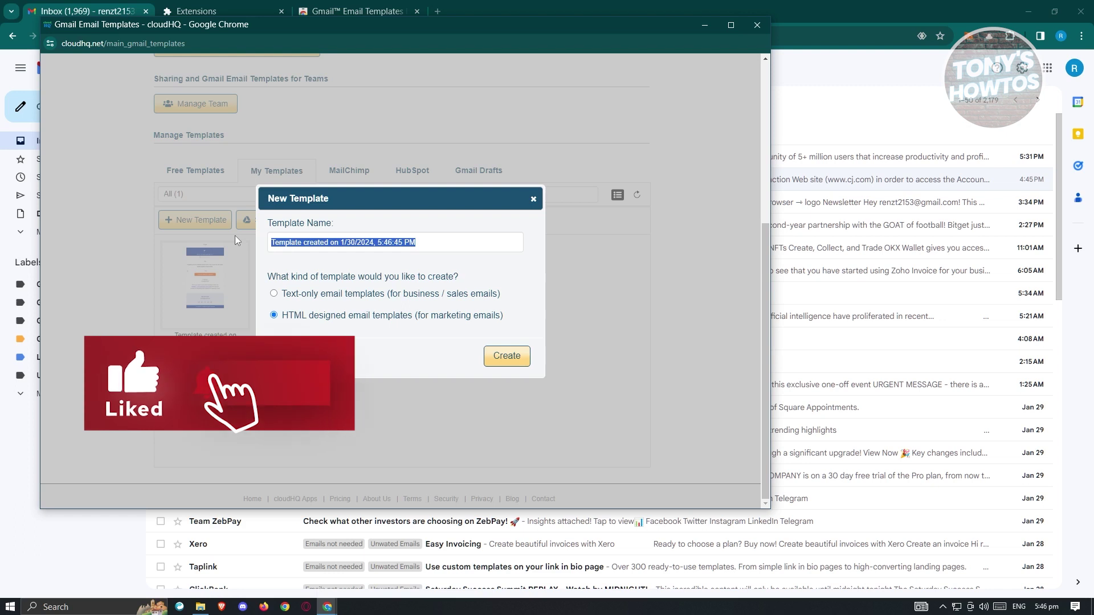
{"action": "type", "text": "sample TEMPLATE"}
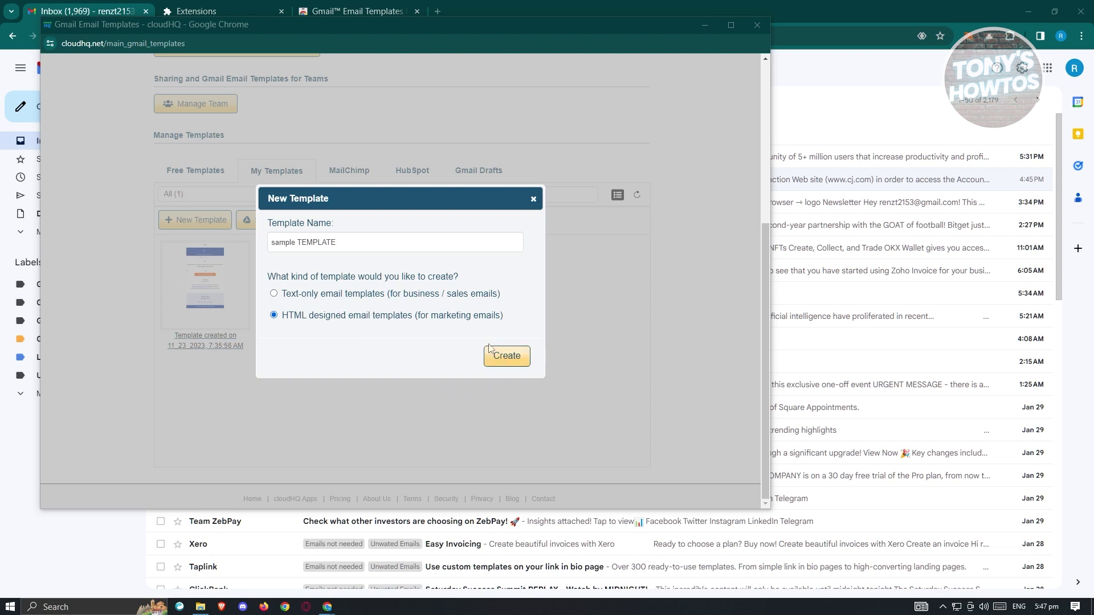
{"action": "left_click", "coordinate": [506, 357]}
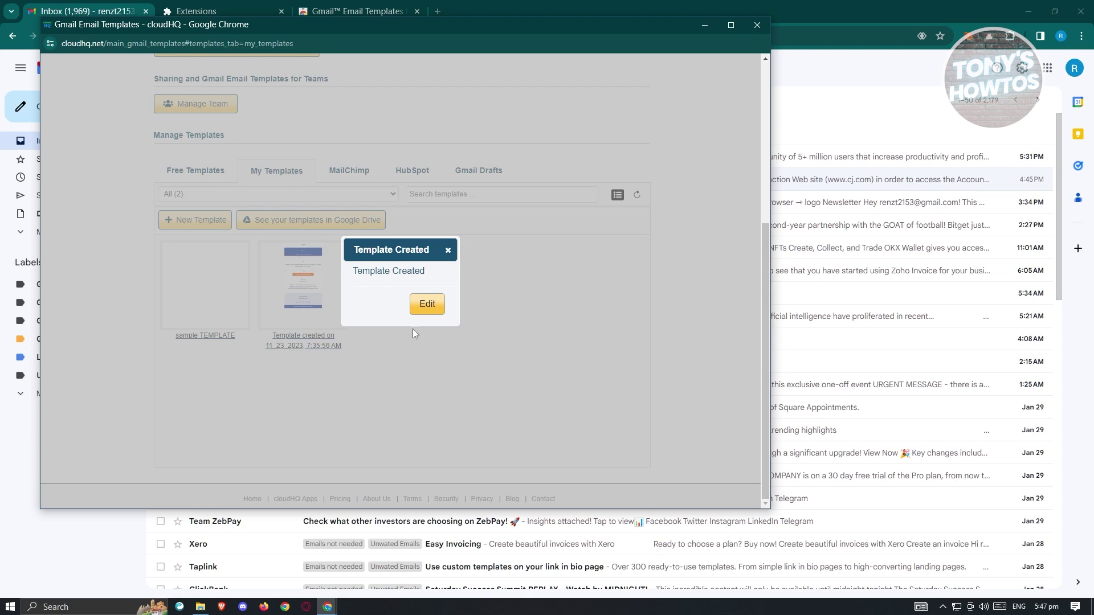
Open sample TEMPLATE in the editor and delete its blue envelope image block
{"action": "left_click", "coordinate": [424, 307]}
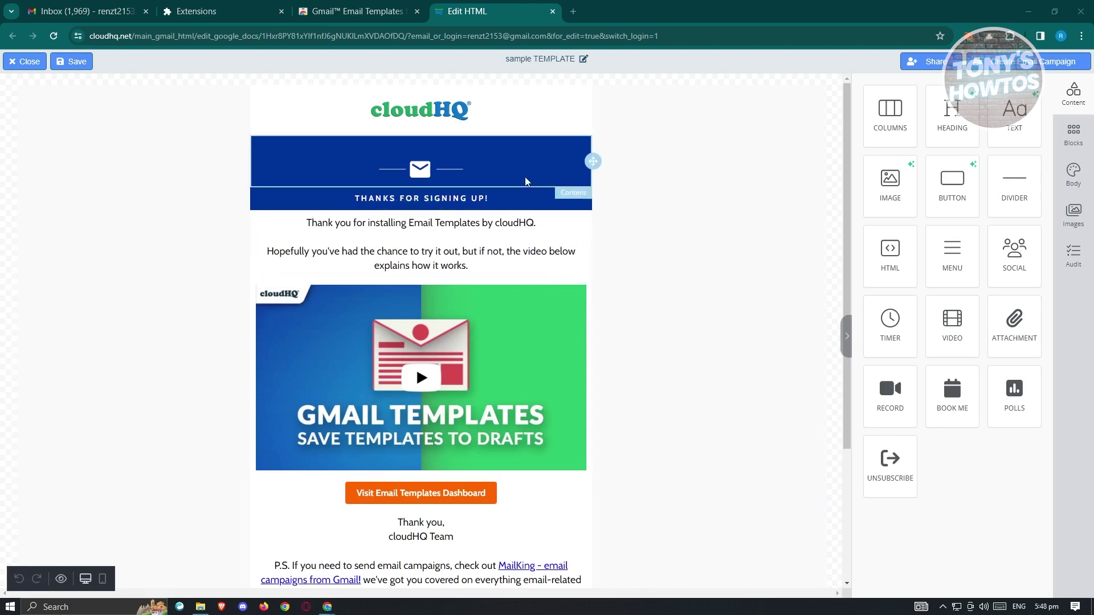
{"action": "left_click", "coordinate": [432, 172]}
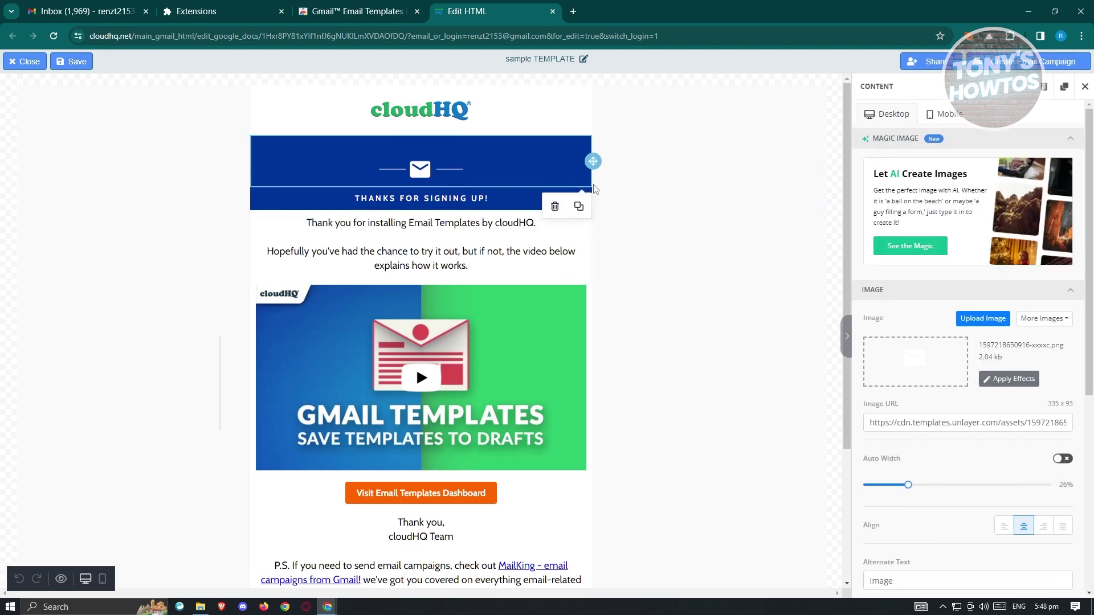
{"action": "left_click_drag", "start_coordinate": [580, 213], "coordinate": [579, 211]}
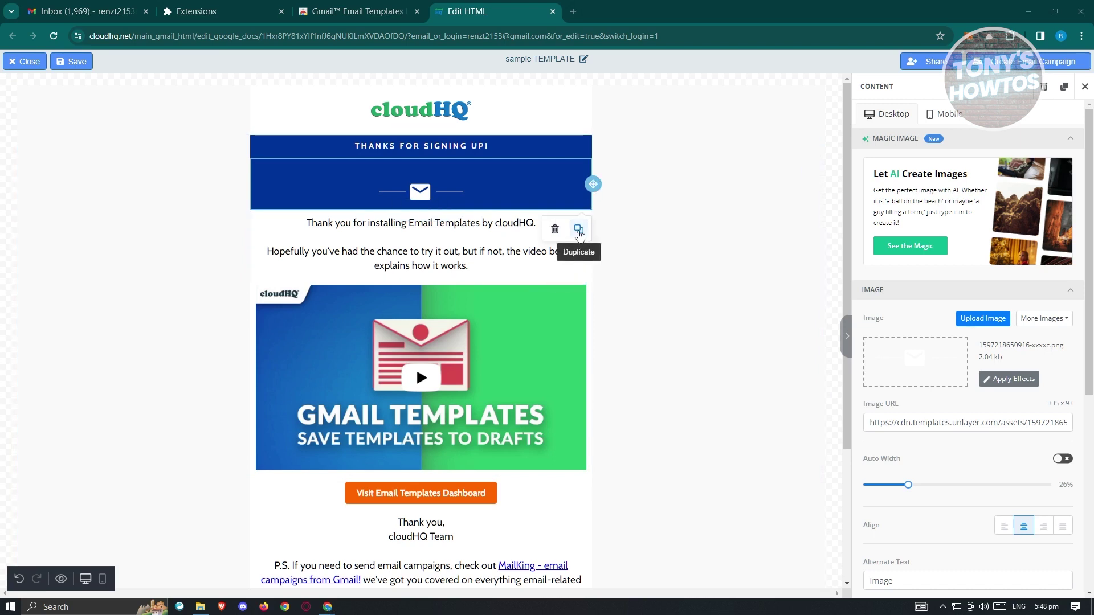
{"action": "left_click", "coordinate": [554, 229]}
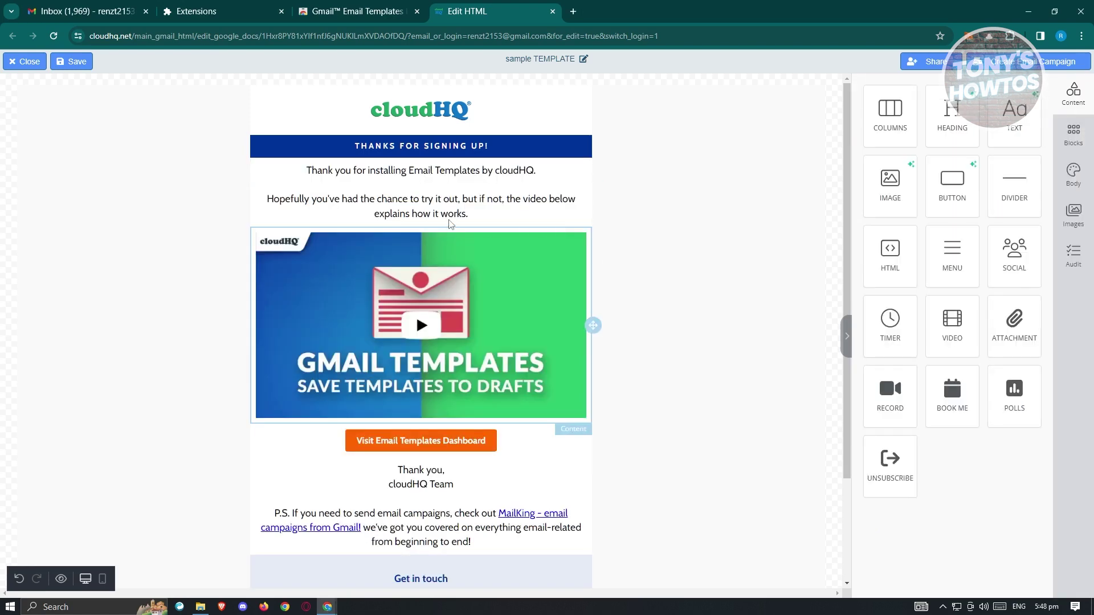
Replace the heading 'THANKS FOR SIGNING UP!' with 'THIS IS A SAMPLE TEXT'
{"action": "left_click", "coordinate": [437, 144]}
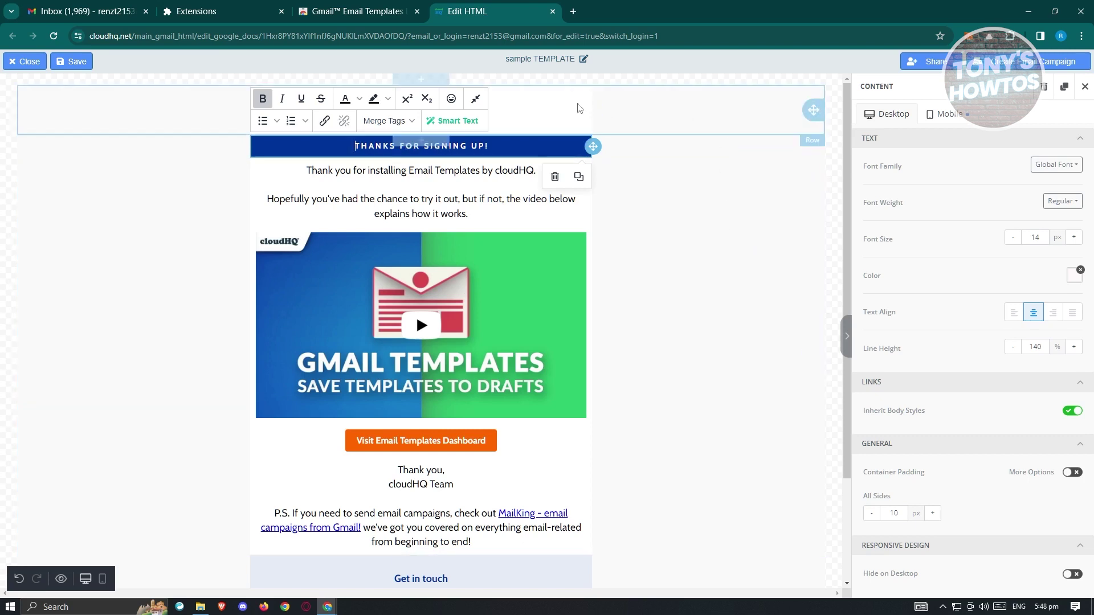
{"action": "left_click_drag", "start_coordinate": [365, 145], "coordinate": [477, 146]}
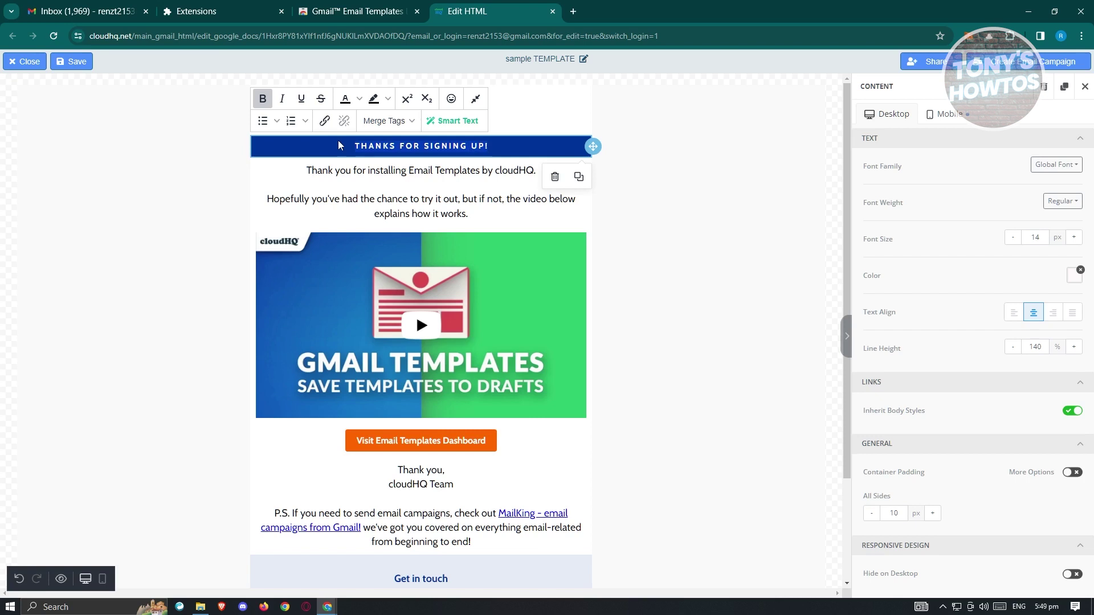
{"action": "type", "text": "THIS"}
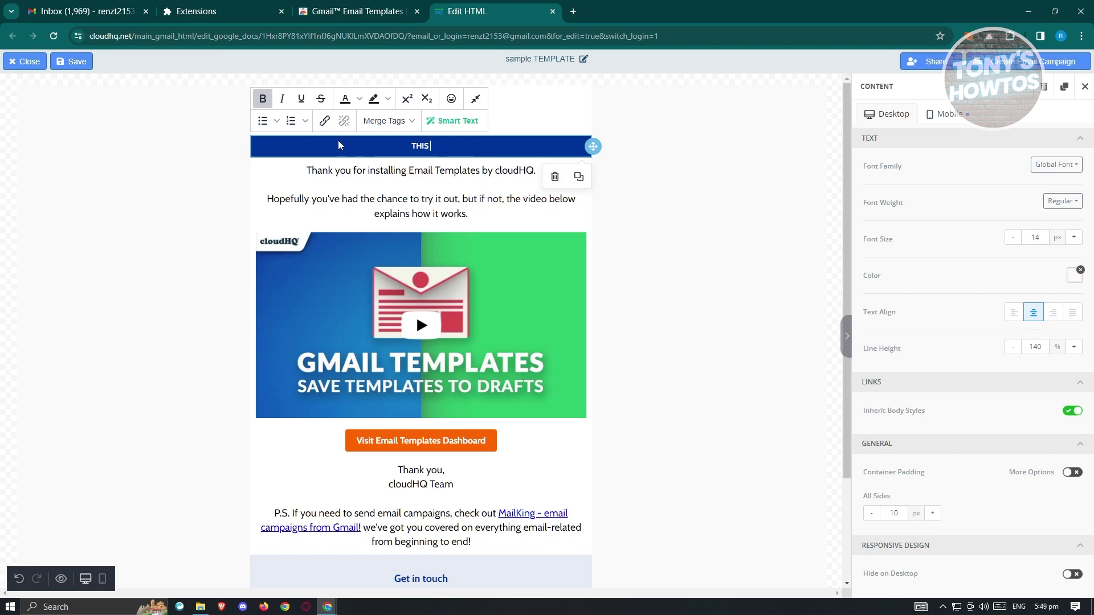
{"action": "type", "text": " IS A SAMPLE TEXT"}
{"action": "left_click", "coordinate": [302, 102]}
{"action": "left_click", "coordinate": [302, 100]}
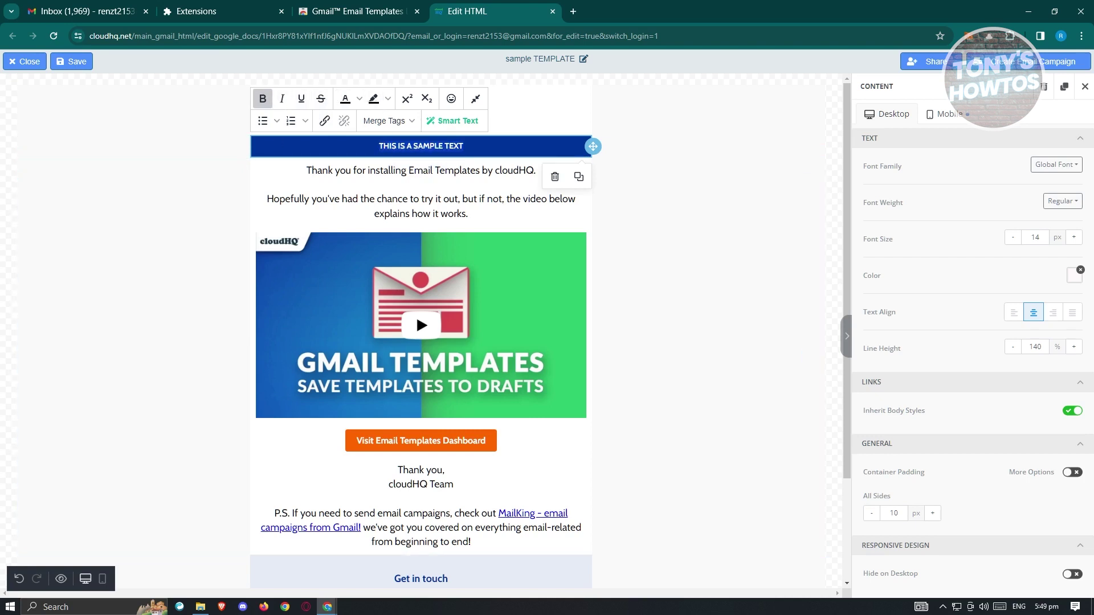
{"action": "left_click", "coordinate": [655, 250]}
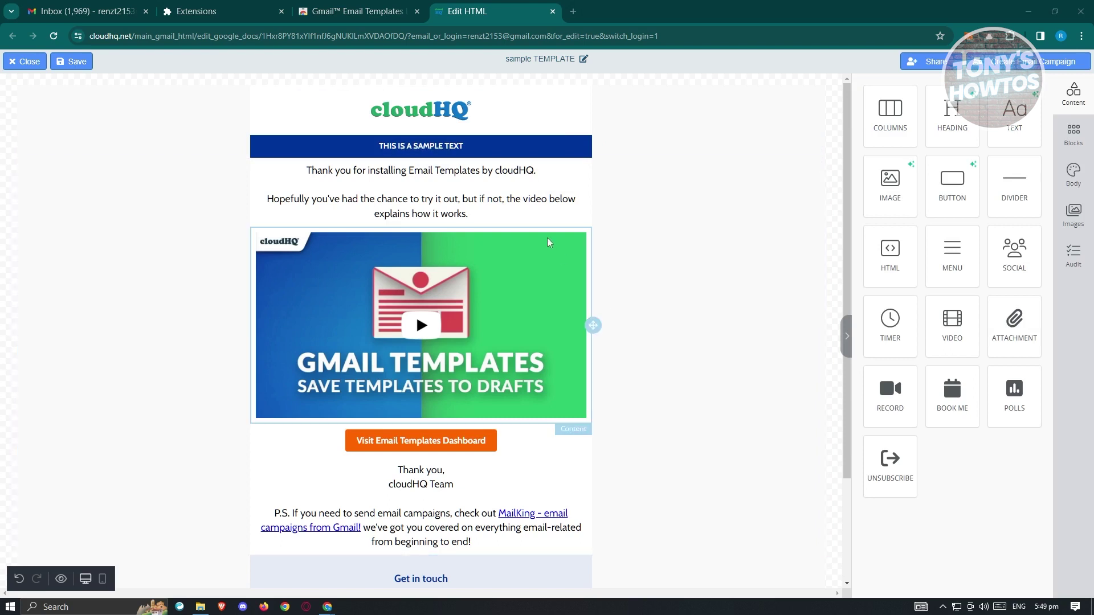
Delete the GMAIL TEMPLATES video block and the Visit Email Templates Dashboard button
{"action": "left_click", "coordinate": [586, 251]}
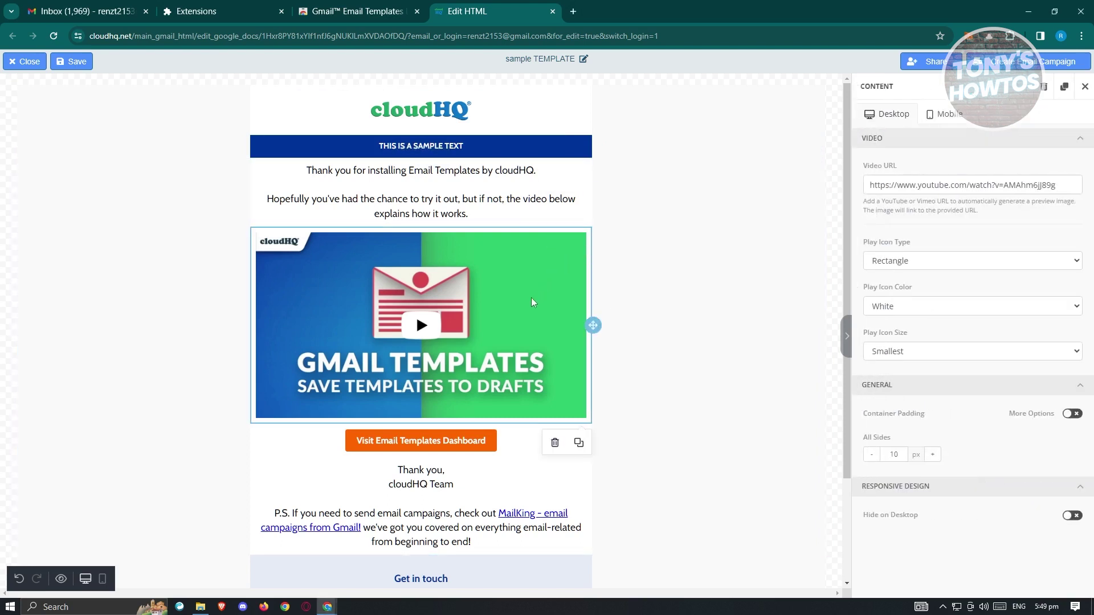
{"action": "left_click", "coordinate": [555, 443]}
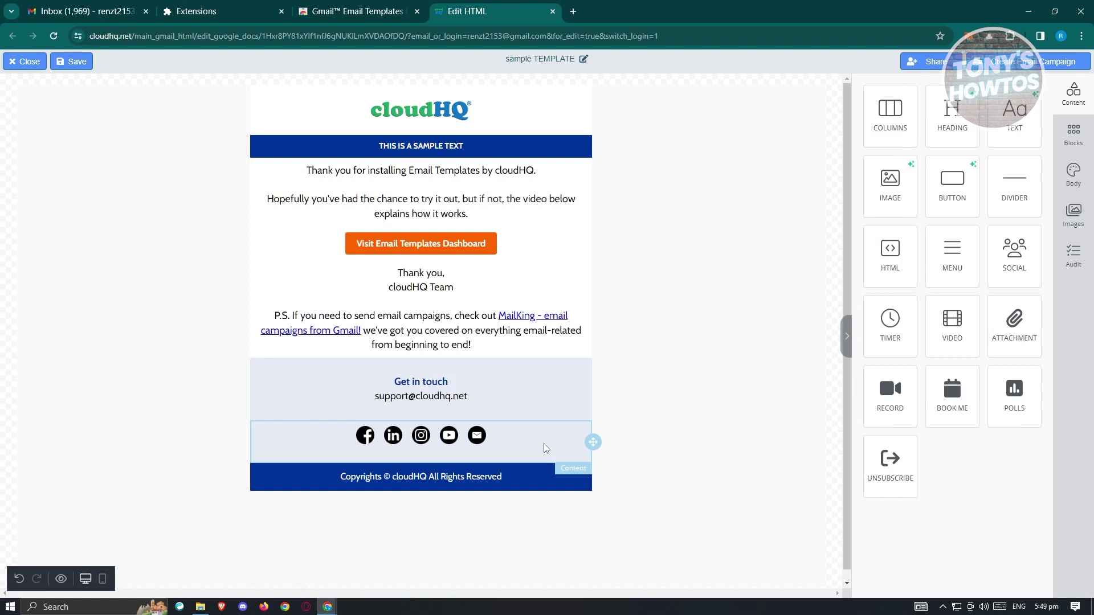
{"action": "left_click", "coordinate": [549, 263]}
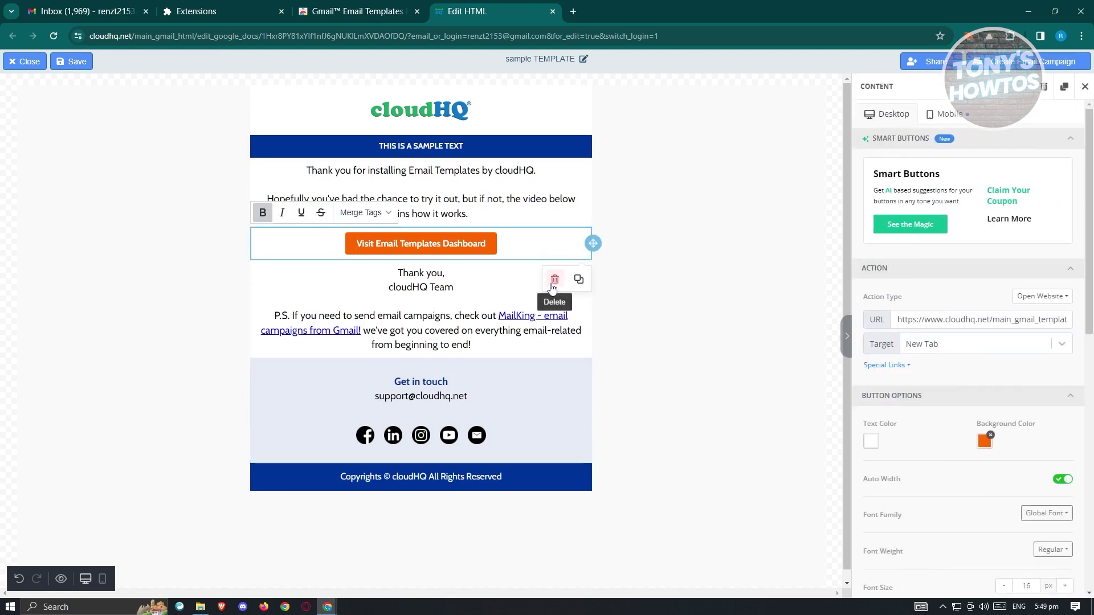
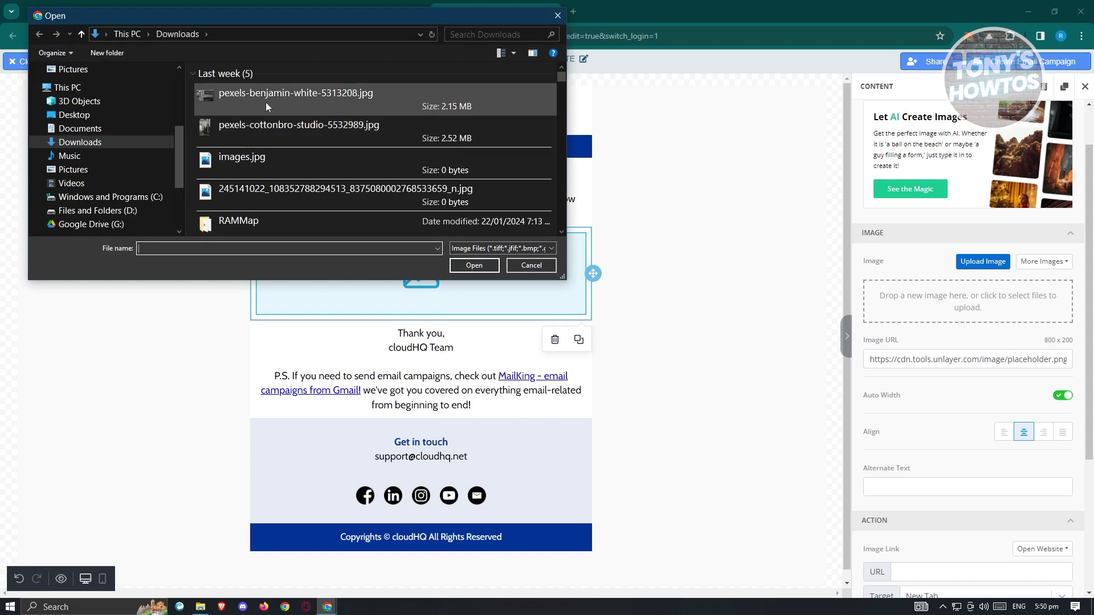
Upload the black-and-white pipes photo into the image block, keeping its website link opening in a new tab
{"action": "left_click", "coordinate": [473, 265]}
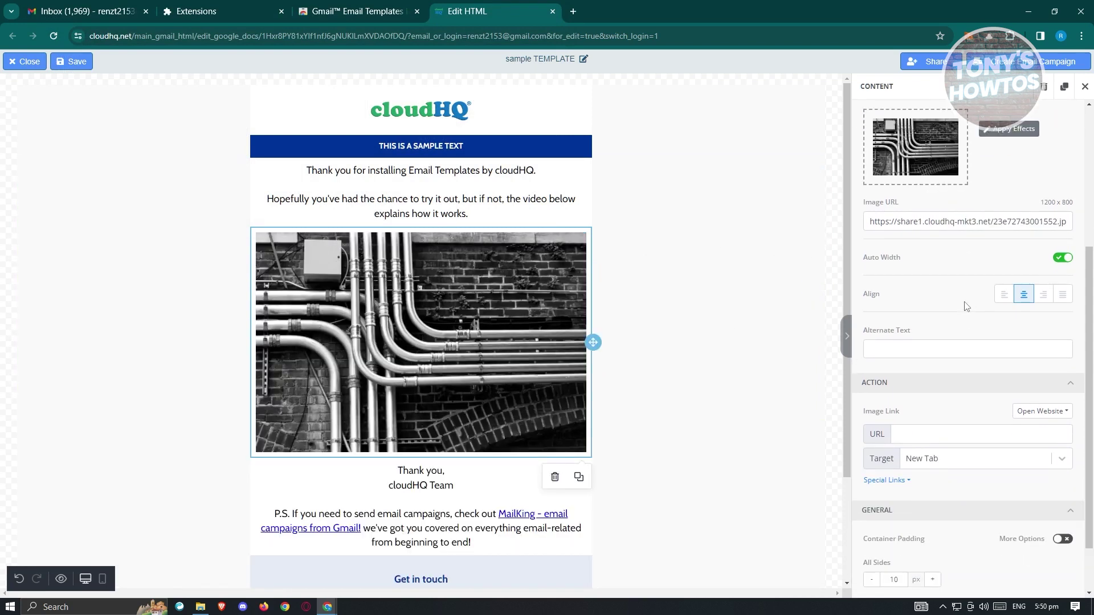
{"action": "scroll", "coordinate": [966, 307], "scroll_direction": "down", "scroll_amount": 1}
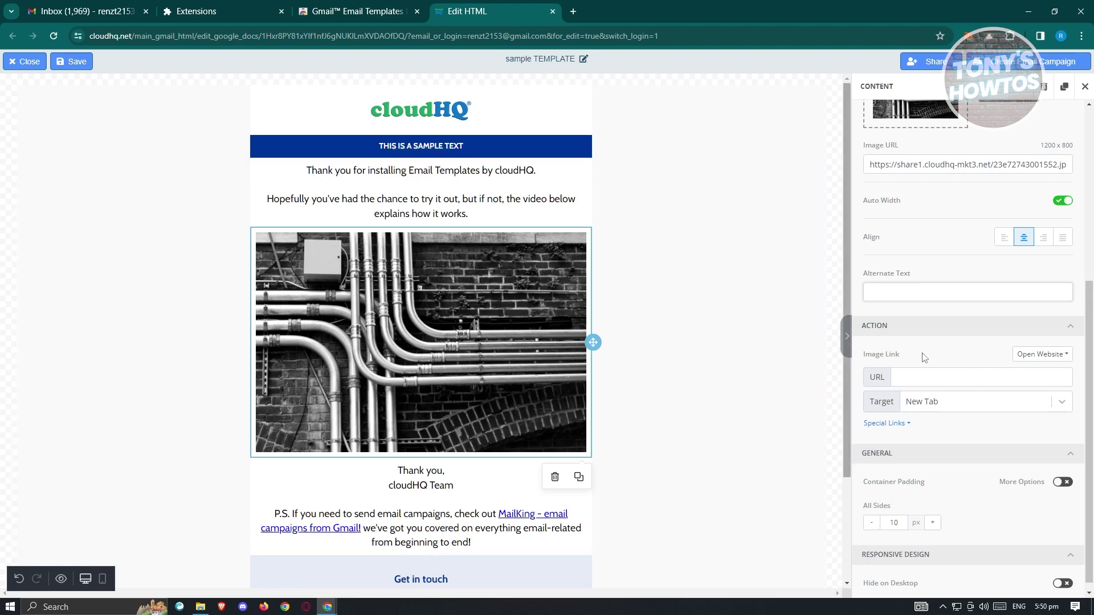
{"action": "scroll", "coordinate": [922, 369], "scroll_direction": "down", "scroll_amount": 1}
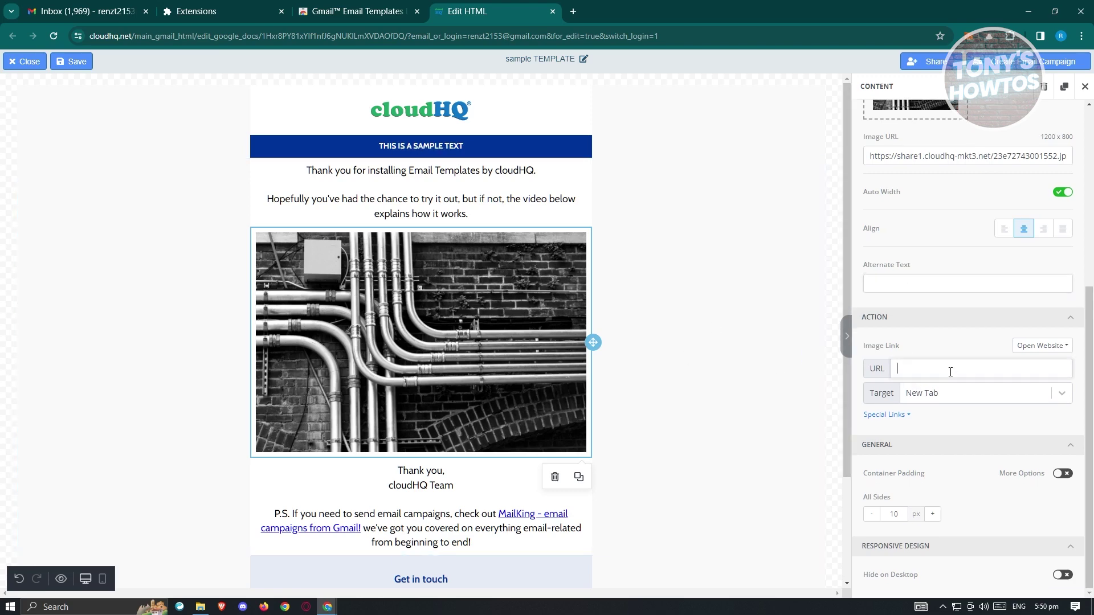
{"action": "left_click", "coordinate": [969, 393]}
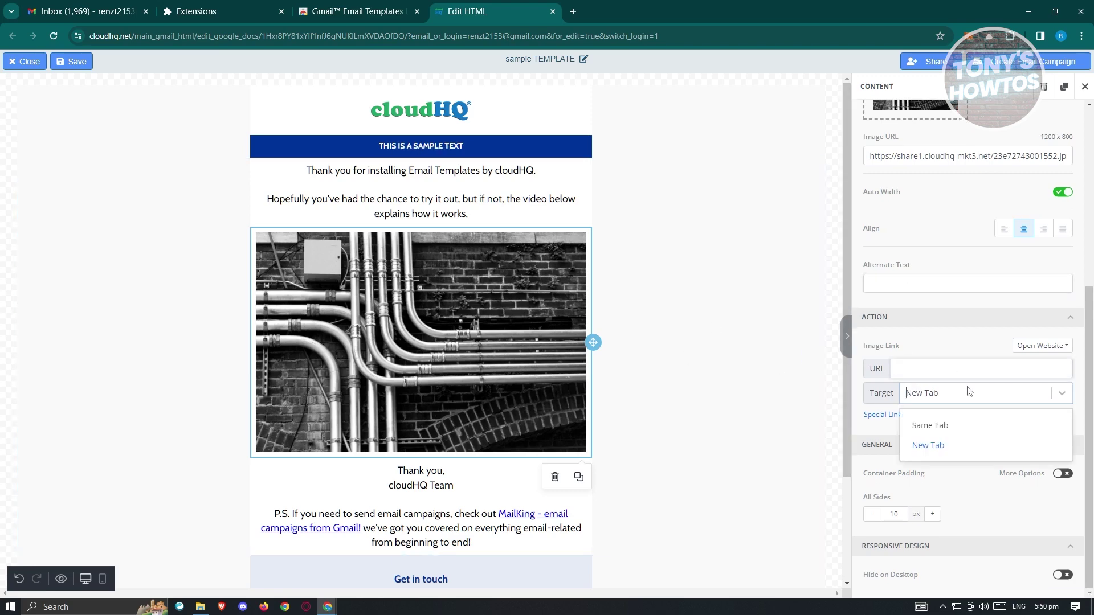
{"action": "left_click", "coordinate": [943, 346]}
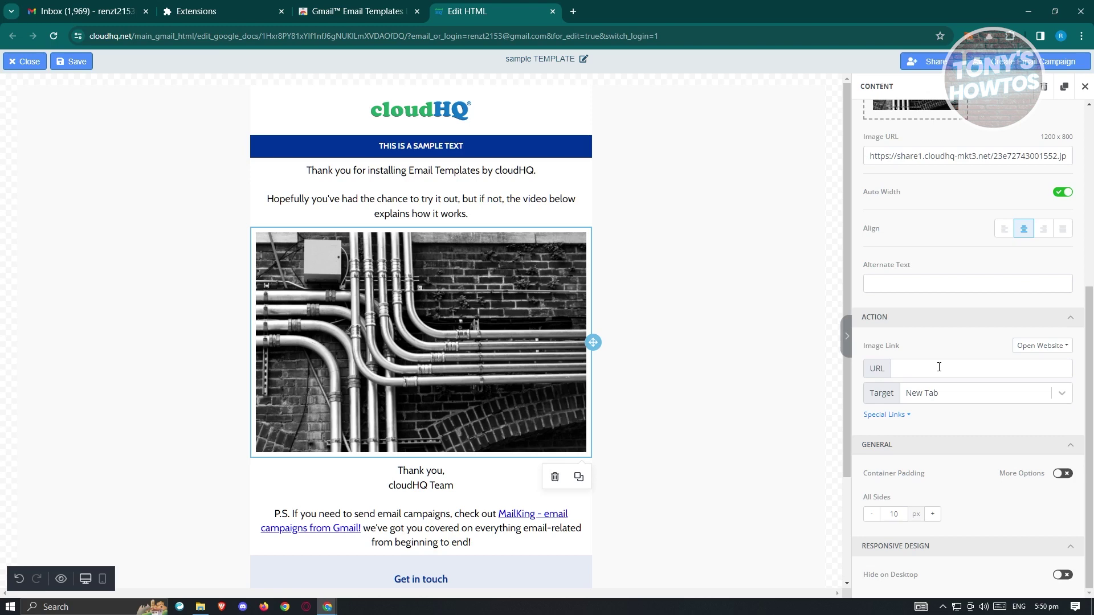
{"action": "left_click", "coordinate": [1042, 348]}
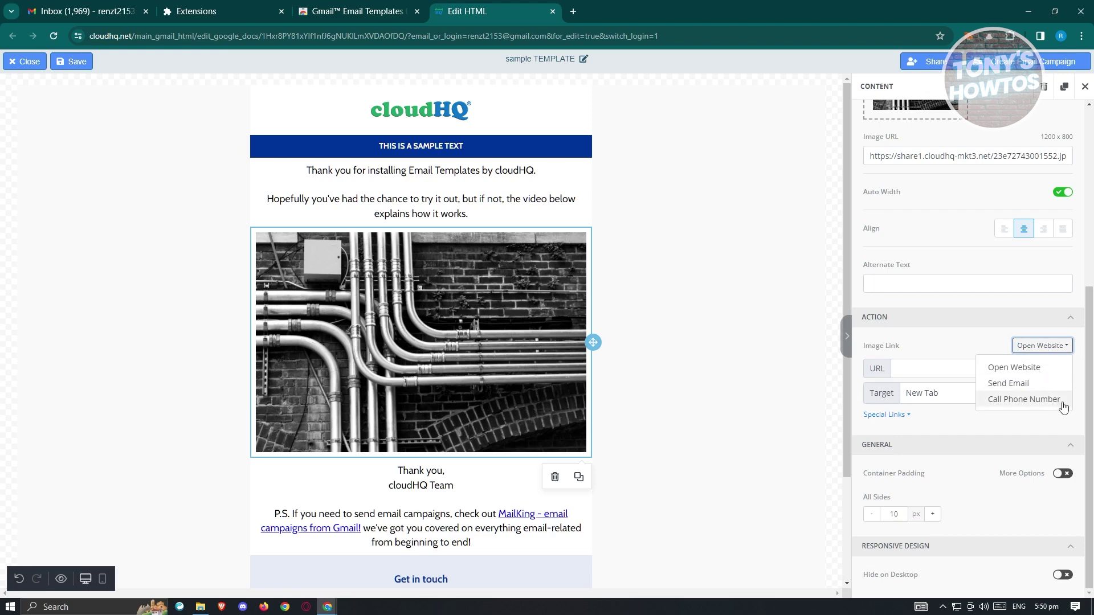
{"action": "left_click", "coordinate": [933, 351]}
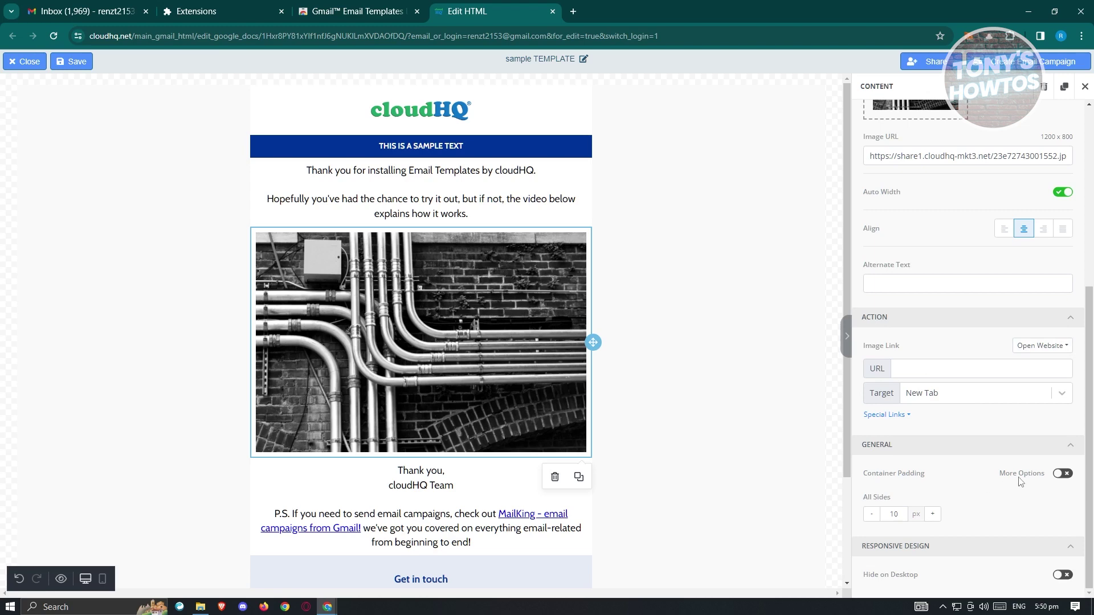
Raise the image's container padding on all sides to 26 px
{"action": "left_click", "coordinate": [934, 516]}
{"action": "left_click", "coordinate": [934, 515]}
{"action": "left_click", "coordinate": [933, 515]}
{"action": "left_click", "coordinate": [934, 515]}
{"action": "left_click", "coordinate": [932, 515]}
{"action": "left_click", "coordinate": [932, 515]}
{"action": "left_click", "coordinate": [932, 516]}
{"action": "left_click", "coordinate": [933, 515]}
{"action": "left_click", "coordinate": [932, 515]}
{"action": "left_click", "coordinate": [932, 515]}
{"action": "left_click", "coordinate": [932, 515]}
{"action": "left_click", "coordinate": [932, 515]}
{"action": "left_click", "coordinate": [933, 515]}
{"action": "left_click", "coordinate": [932, 515]}
{"action": "left_click", "coordinate": [932, 516]}
{"action": "left_click", "coordinate": [933, 515]}
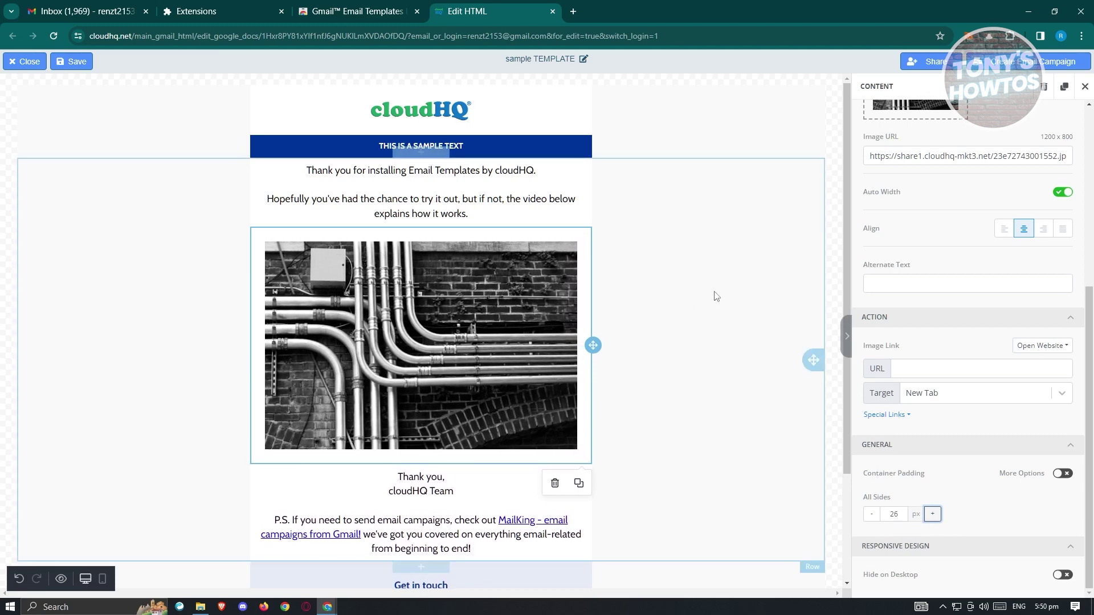
Inspect the image row and the thank-you text block, then return to the content blocks
{"action": "left_click", "coordinate": [751, 278]}
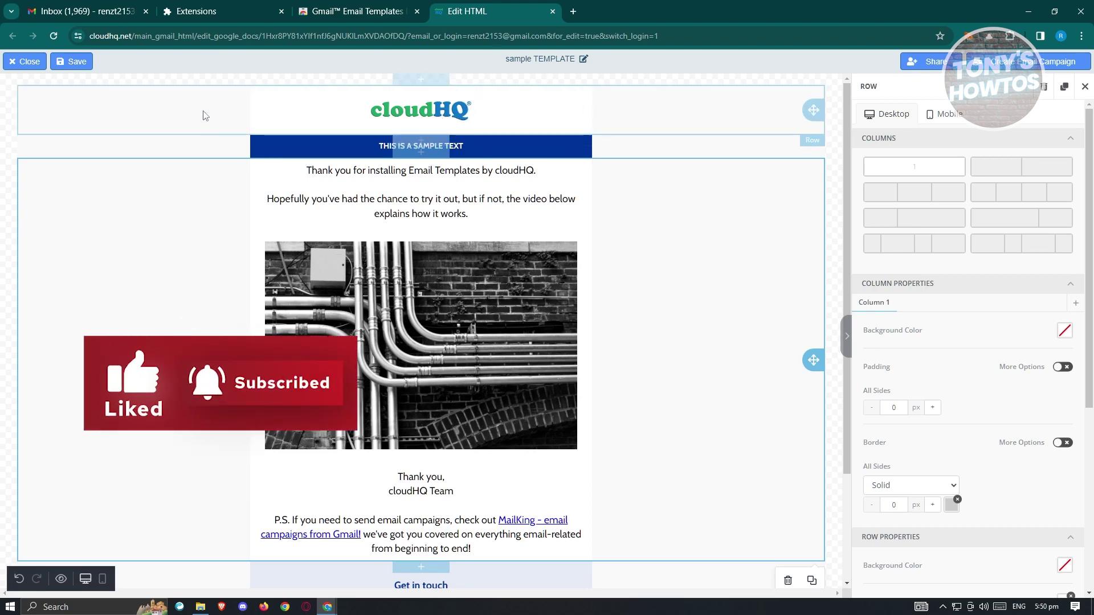
{"action": "left_click", "coordinate": [280, 181]}
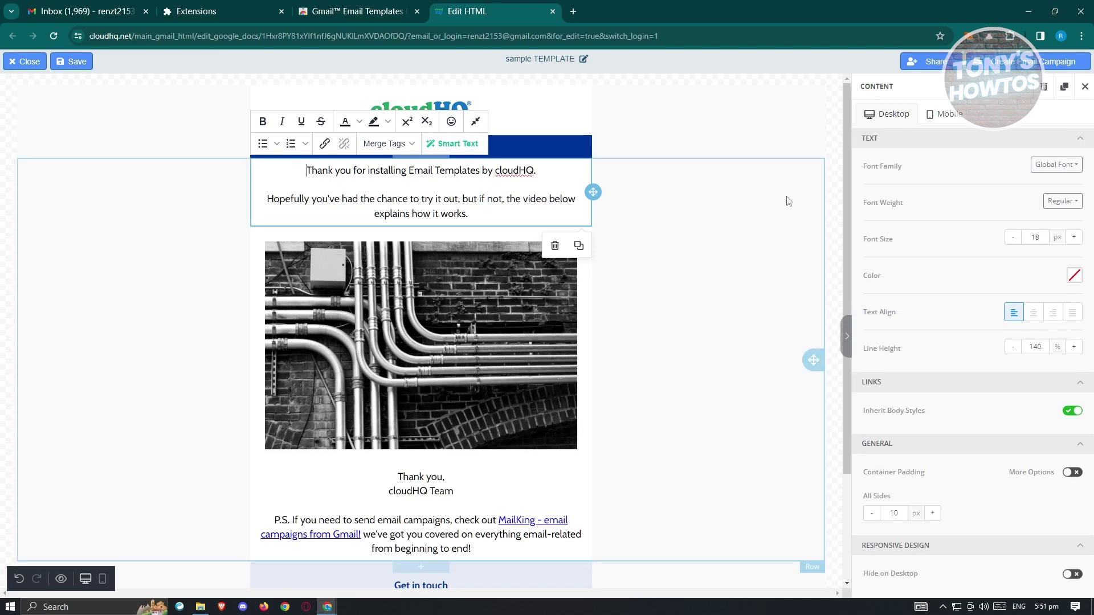
{"action": "left_click", "coordinate": [684, 273]}
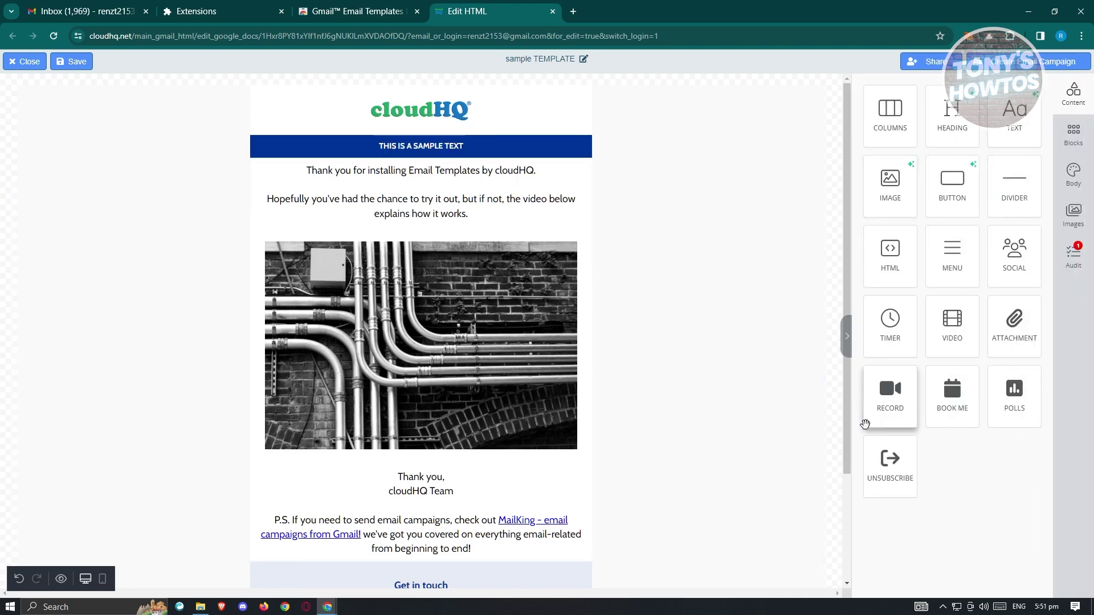
Add a button below the pipes photo labelled 'Button' with a black 000000 background
{"action": "left_click_drag", "start_coordinate": [963, 191], "coordinate": [448, 469]}
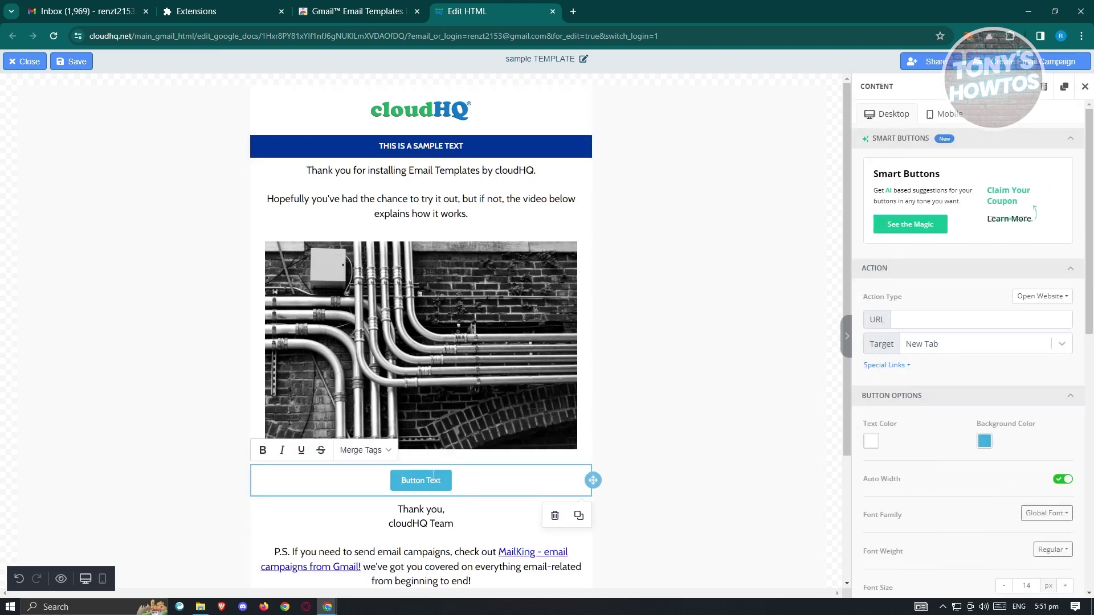
{"action": "left_click_drag", "start_coordinate": [441, 480], "coordinate": [435, 480]}
{"action": "key", "text": "BackSpace"}
{"action": "left_click", "coordinate": [985, 442]}
{"action": "left_click_drag", "start_coordinate": [918, 353], "coordinate": [666, 477]}
{"action": "left_click", "coordinate": [782, 411]}
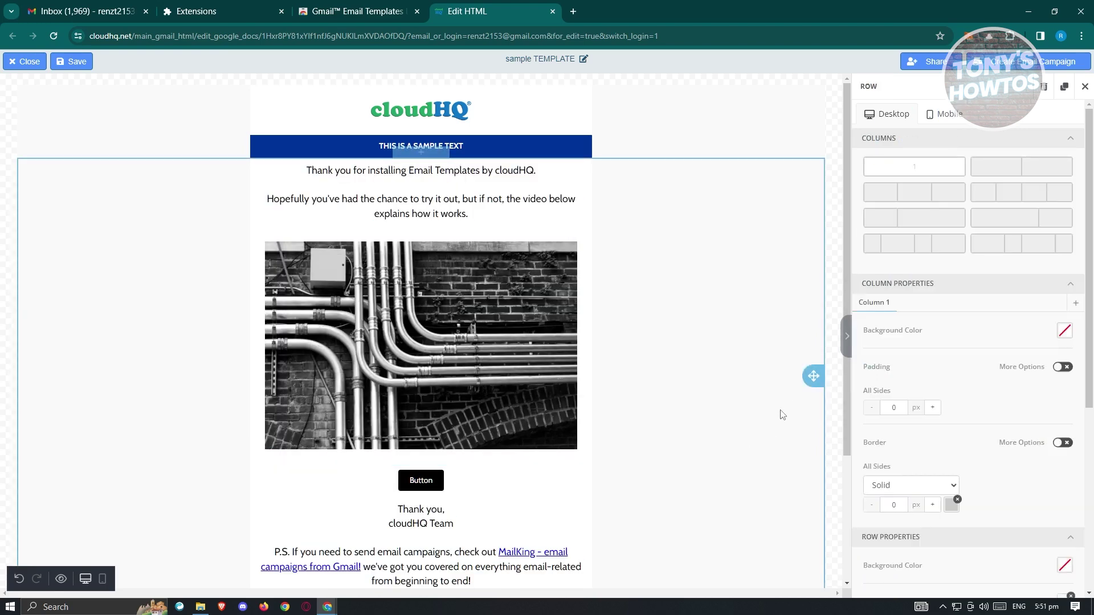
{"action": "left_click", "coordinate": [840, 396]}
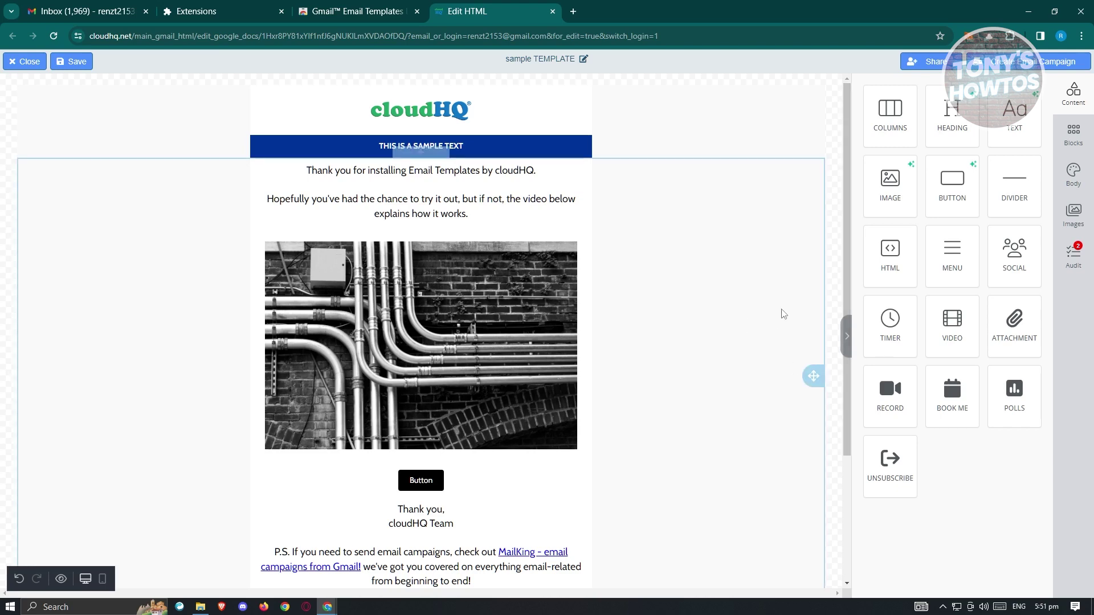
Create the 'Campaign based on sample TEMPLATE' campaign, review its recipients and template sections, then return to Gmail
{"action": "left_click", "coordinate": [1040, 63]}
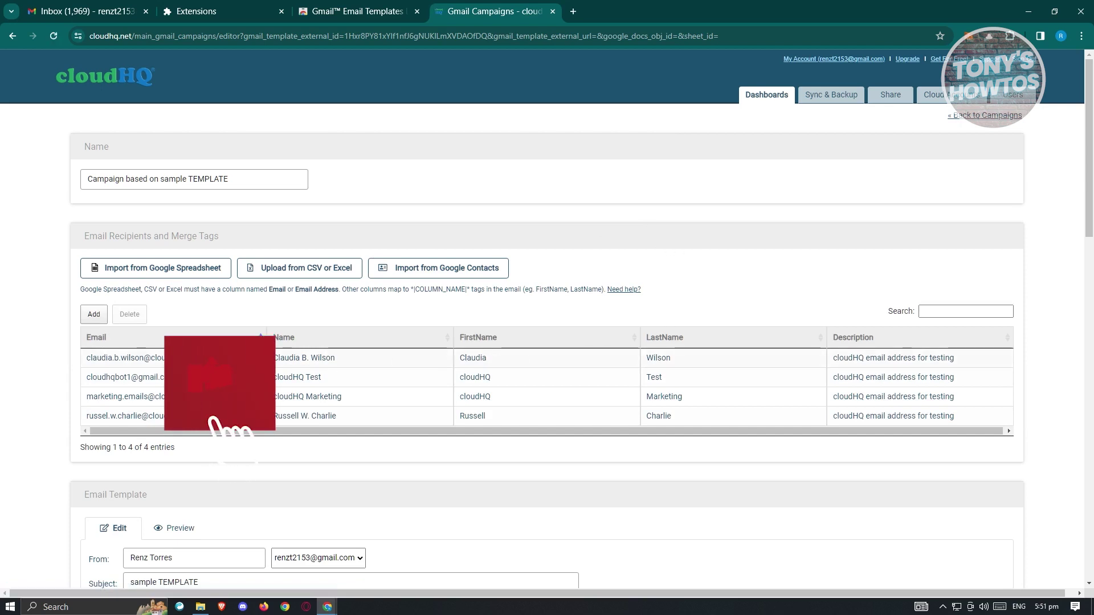
{"action": "scroll", "coordinate": [406, 395], "scroll_direction": "down", "scroll_amount": 4}
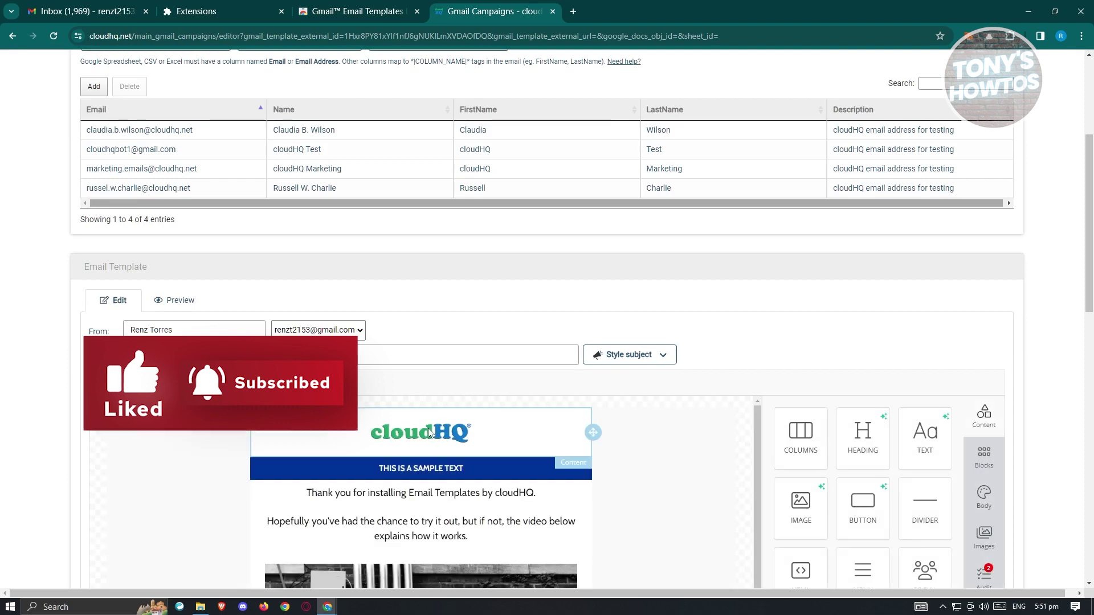
{"action": "scroll", "coordinate": [827, 285], "scroll_direction": "down", "scroll_amount": 2}
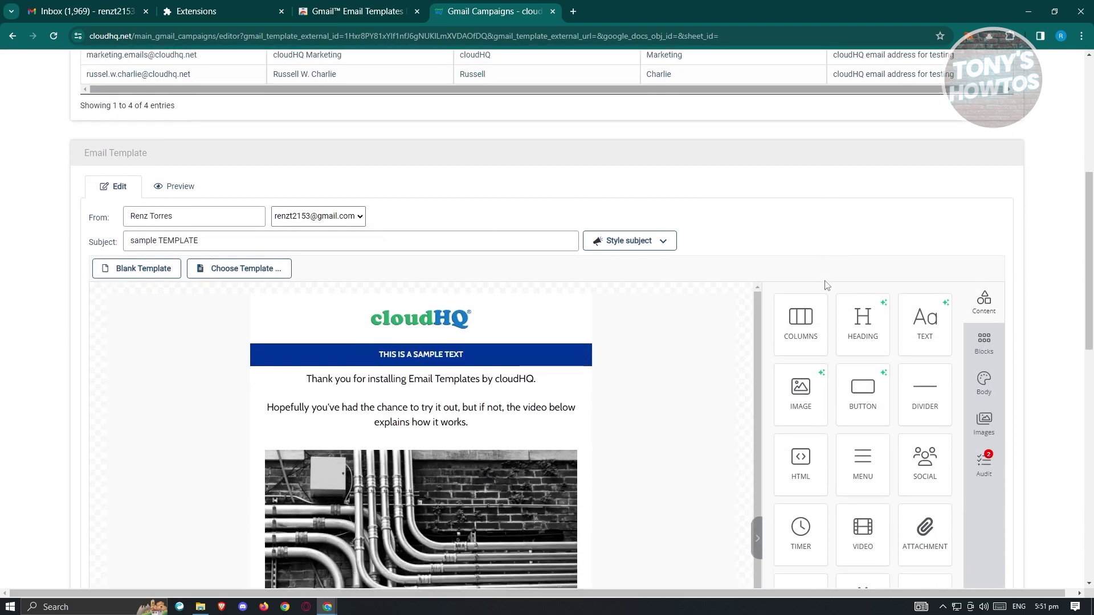
{"action": "scroll", "coordinate": [828, 284], "scroll_direction": "up", "scroll_amount": 3}
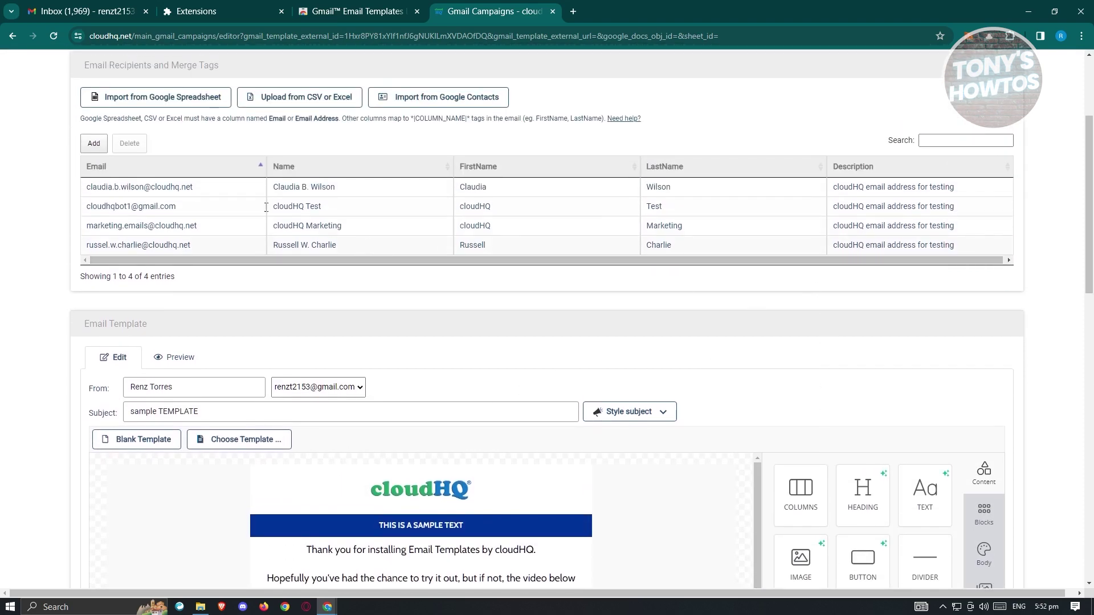
{"action": "left_click", "coordinate": [94, 5]}
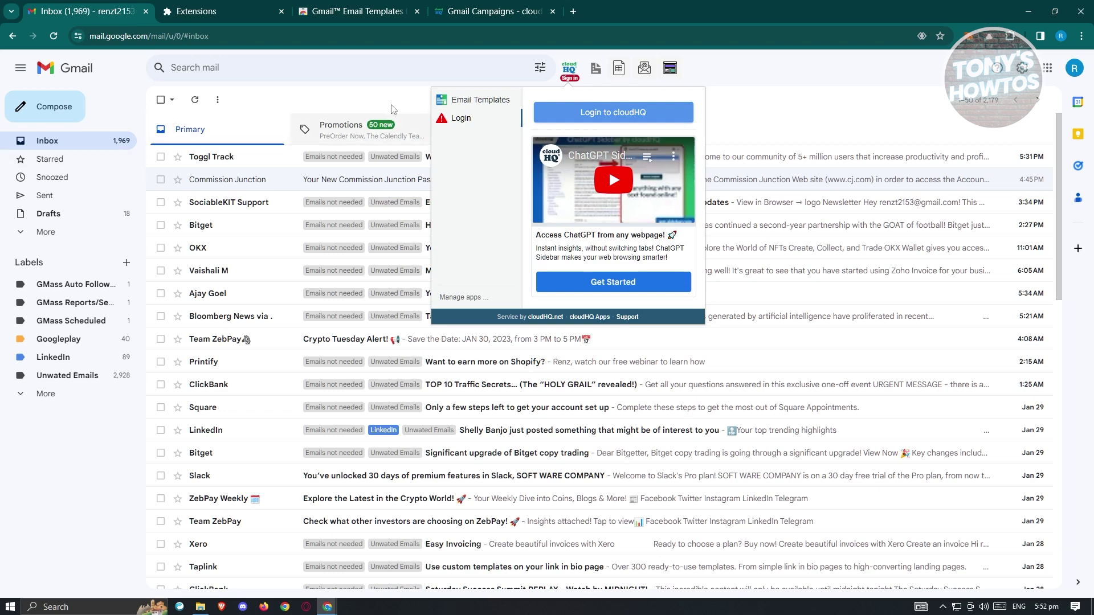
Start a new Gmail message and open the cloudHQ template browser
{"action": "left_click", "coordinate": [410, 106]}
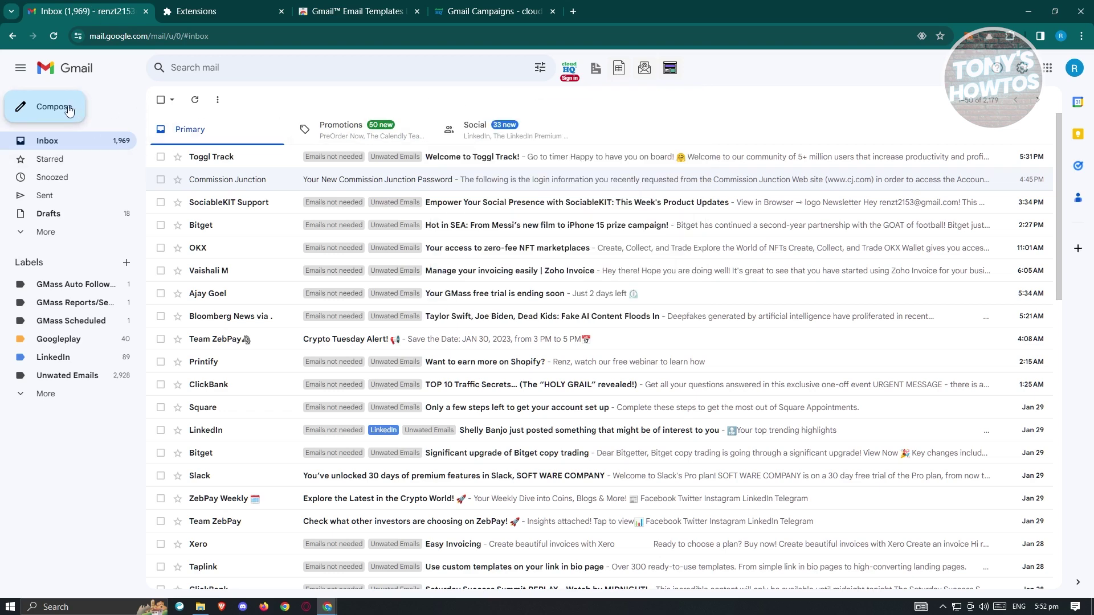
{"action": "left_click", "coordinate": [68, 110]}
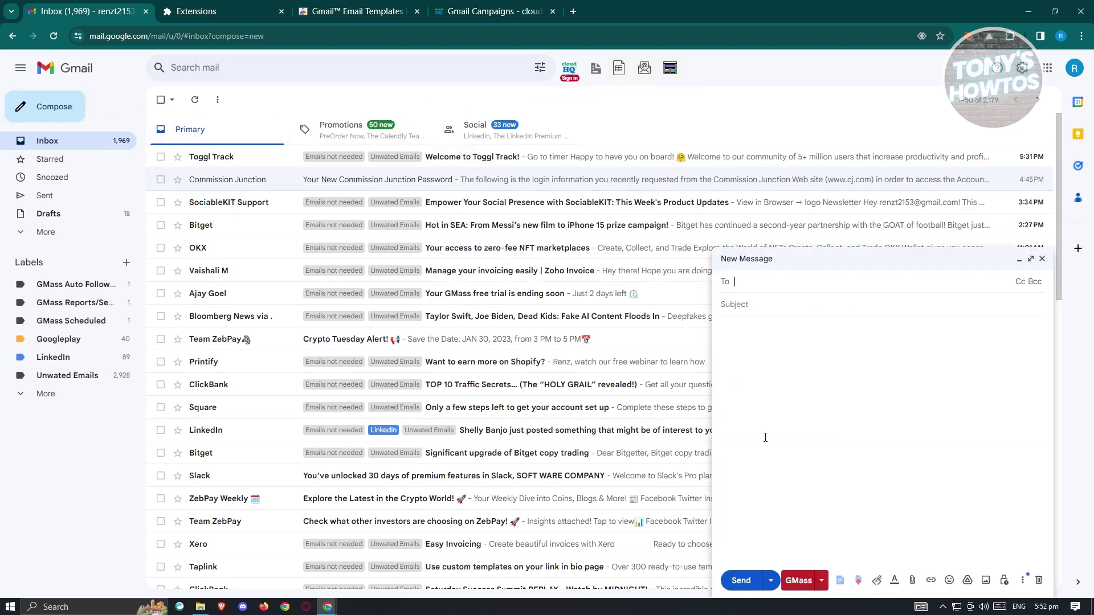
{"action": "left_click", "coordinate": [840, 581]}
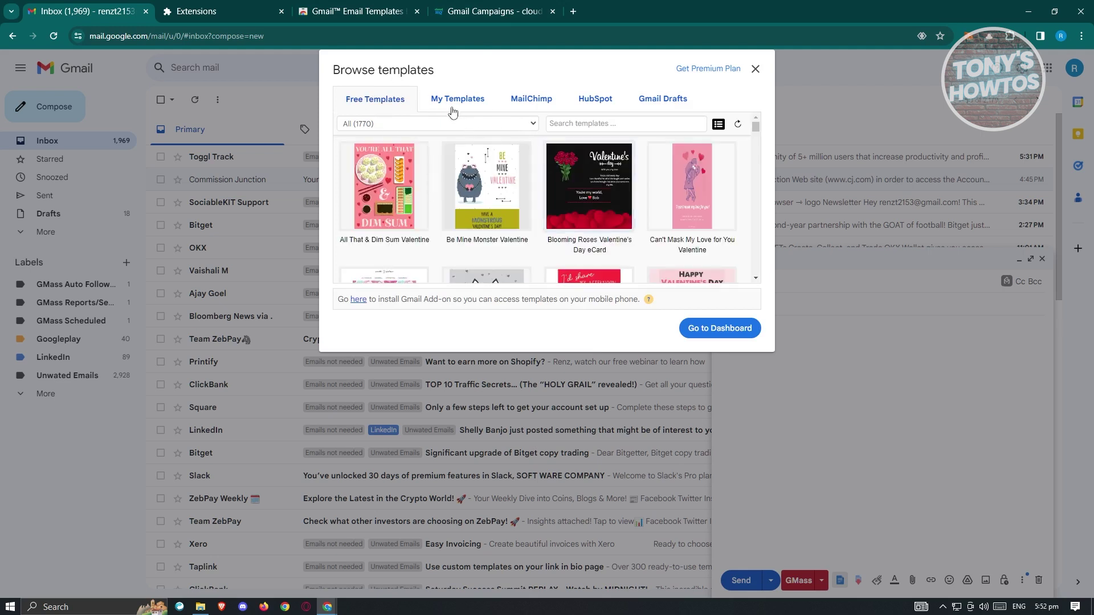
{"action": "mouse_move", "coordinate": [420, 228]}
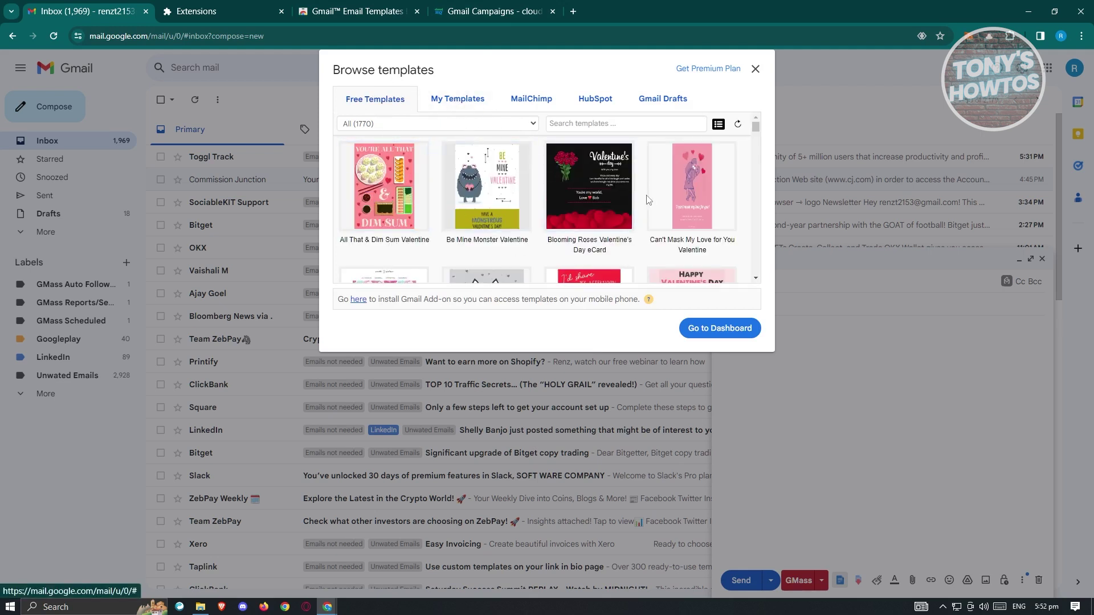
{"action": "mouse_move", "coordinate": [712, 212]}
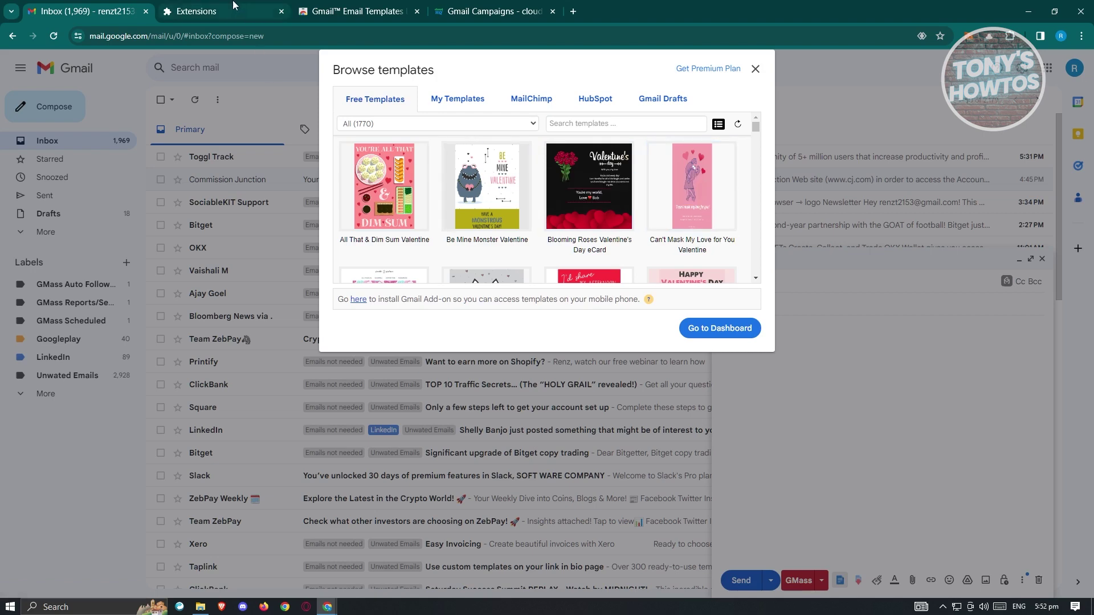
Check the campaign page in cloudHQ Gmail Campaigns, then return to the template browser
{"action": "left_click", "coordinate": [494, 11]}
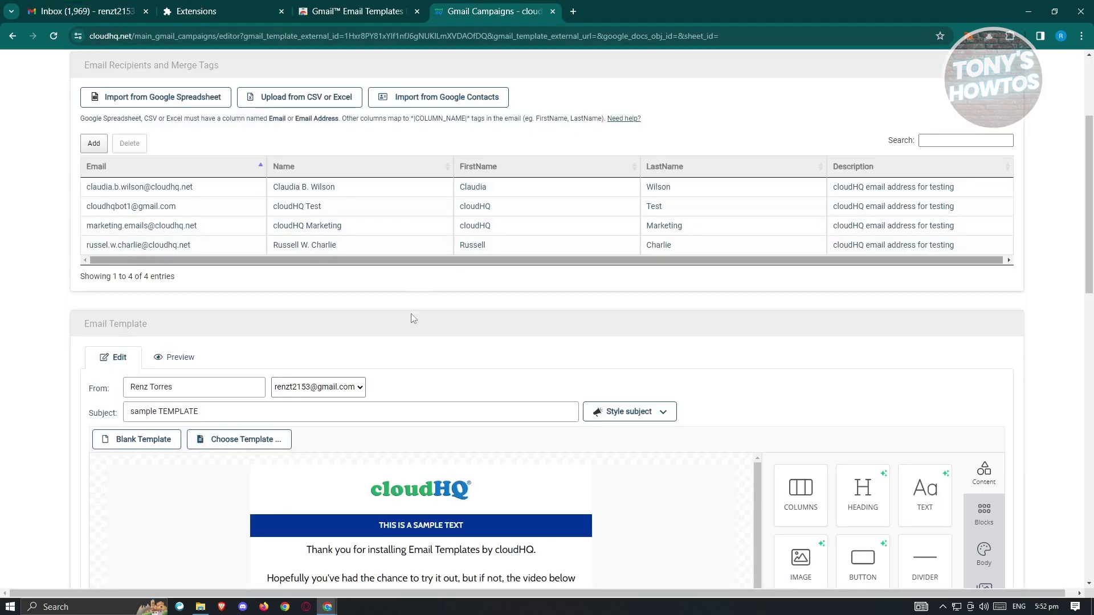
{"action": "scroll", "coordinate": [431, 302], "scroll_direction": "up", "scroll_amount": 3}
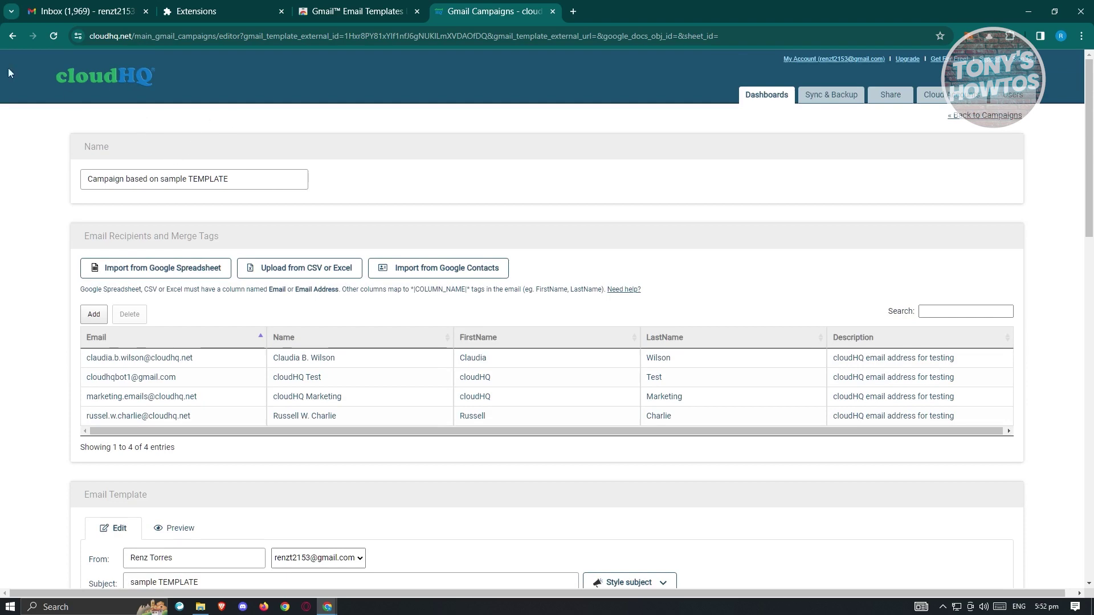
{"action": "left_click", "coordinate": [84, 8]}
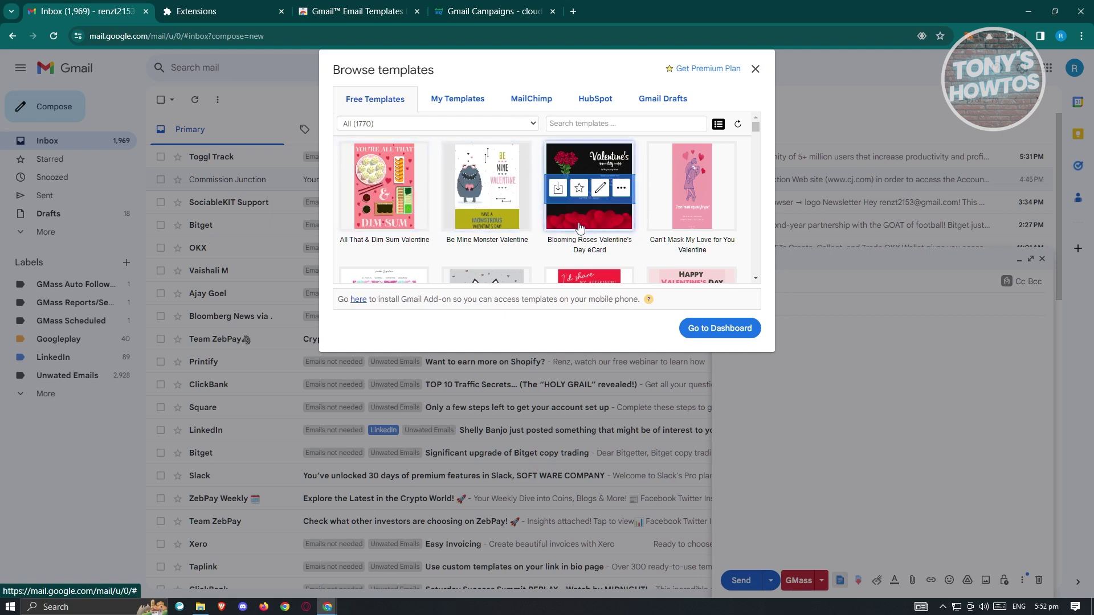
Insert the sample TEMPLATE from My Templates into the draft and select its subject text
{"action": "scroll", "coordinate": [476, 254], "scroll_direction": "down", "scroll_amount": 1}
{"action": "scroll", "coordinate": [476, 253], "scroll_direction": "down", "scroll_amount": 2}
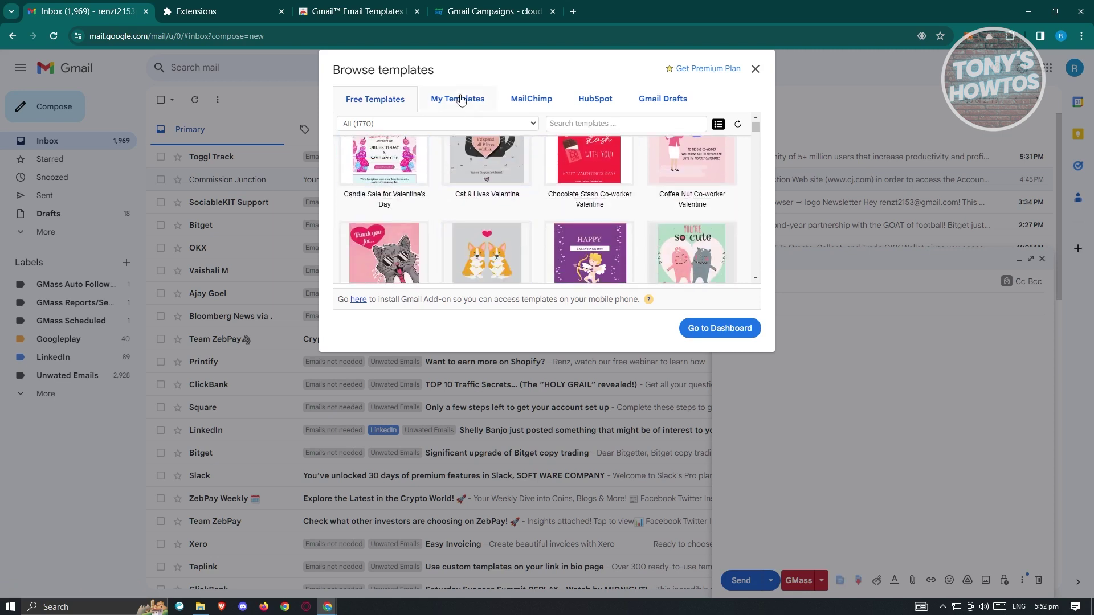
{"action": "left_click", "coordinate": [487, 102]}
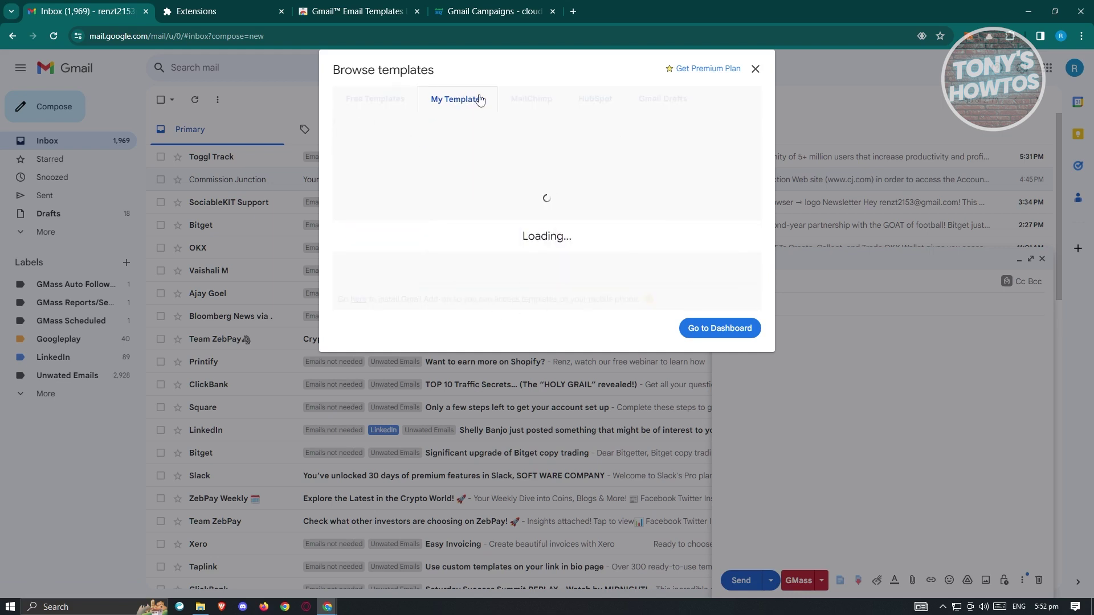
{"action": "mouse_move", "coordinate": [454, 215]}
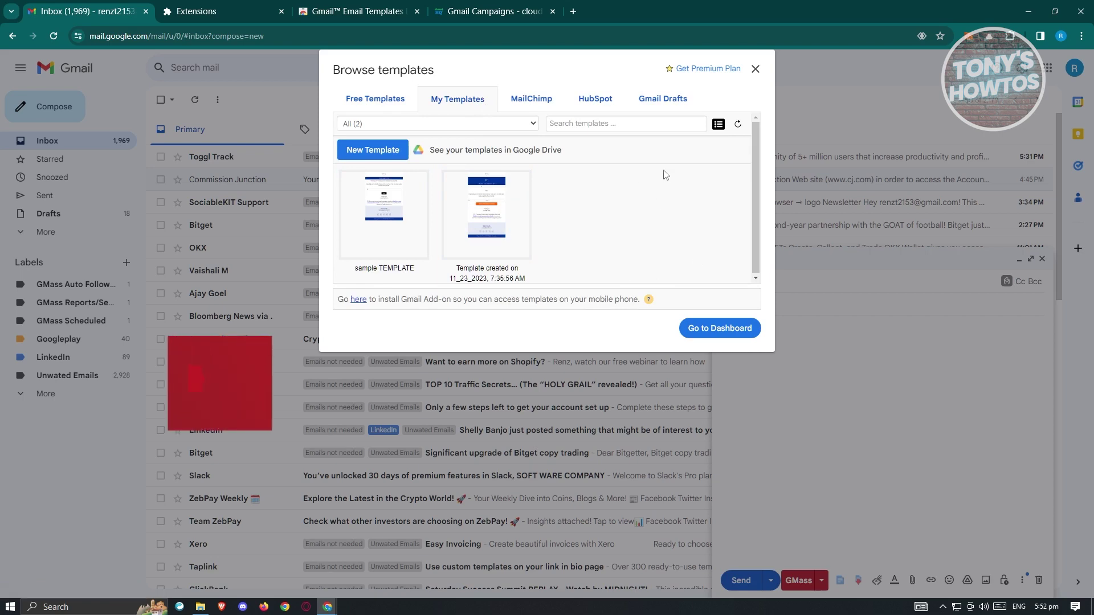
{"action": "mouse_move", "coordinate": [393, 191]}
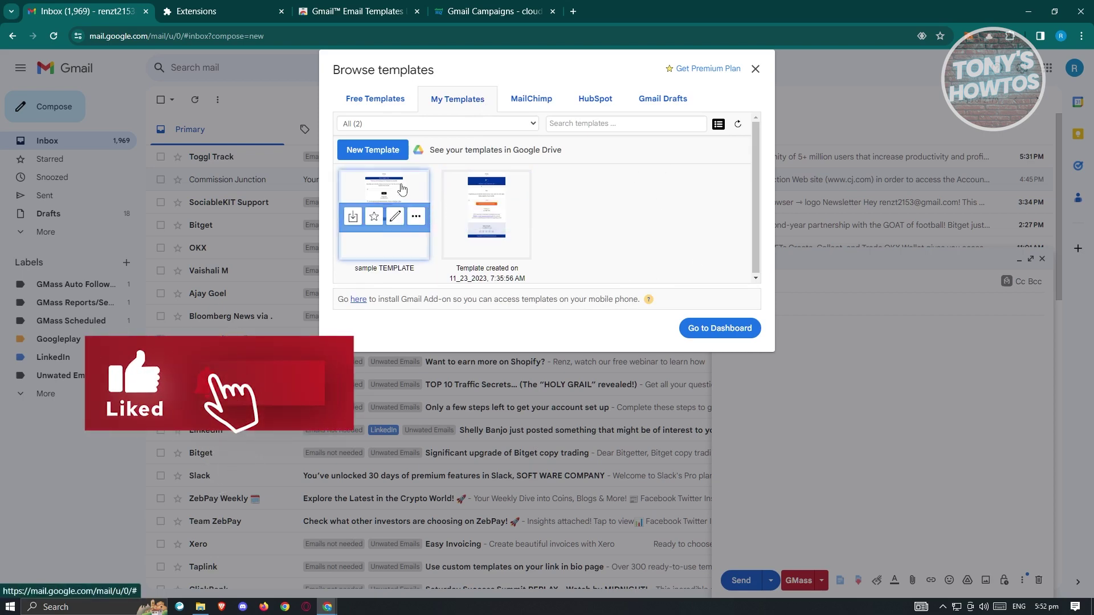
{"action": "left_click", "coordinate": [403, 189]}
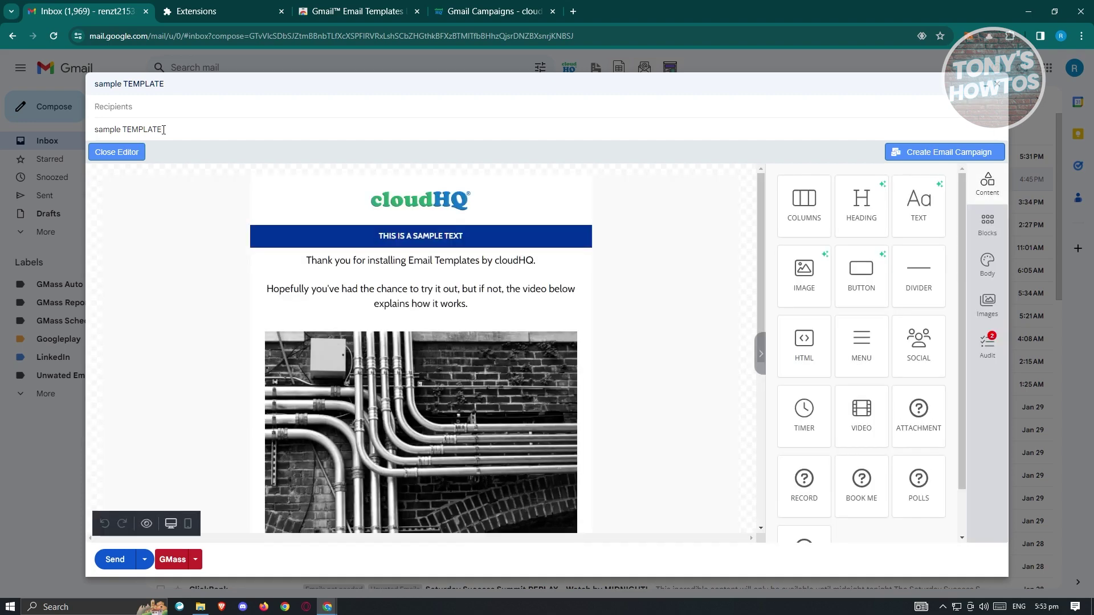
{"action": "left_click_drag", "start_coordinate": [171, 129], "coordinate": [83, 125]}
Review the template's button and closing thank-you text in the draft
{"action": "left_click", "coordinate": [124, 106]}
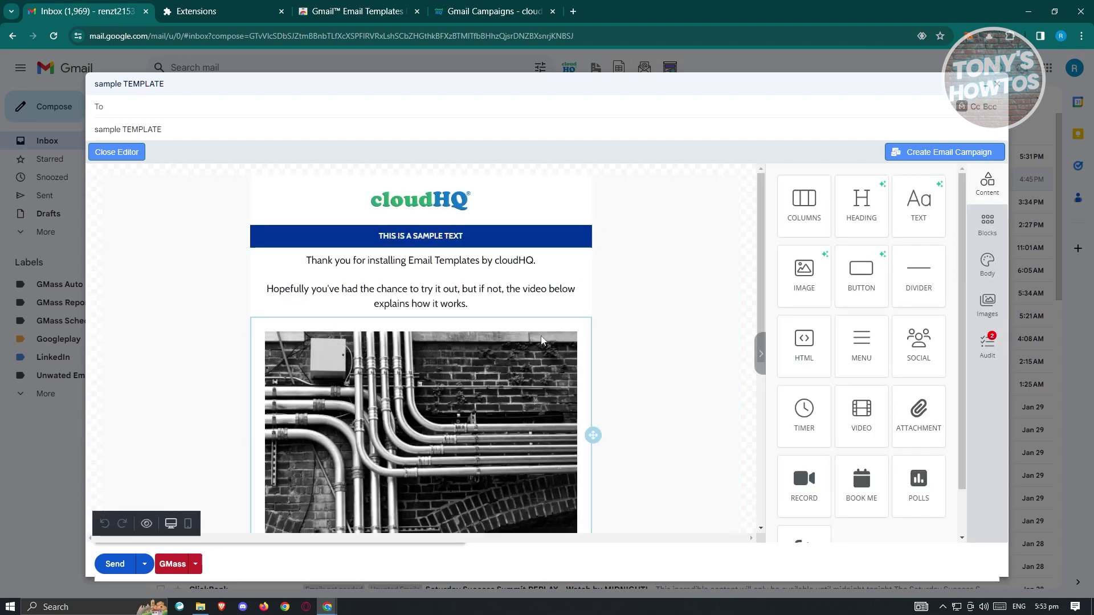
{"action": "scroll", "coordinate": [456, 310], "scroll_direction": "down", "scroll_amount": 5}
{"action": "scroll", "coordinate": [457, 314], "scroll_direction": "down", "scroll_amount": 3}
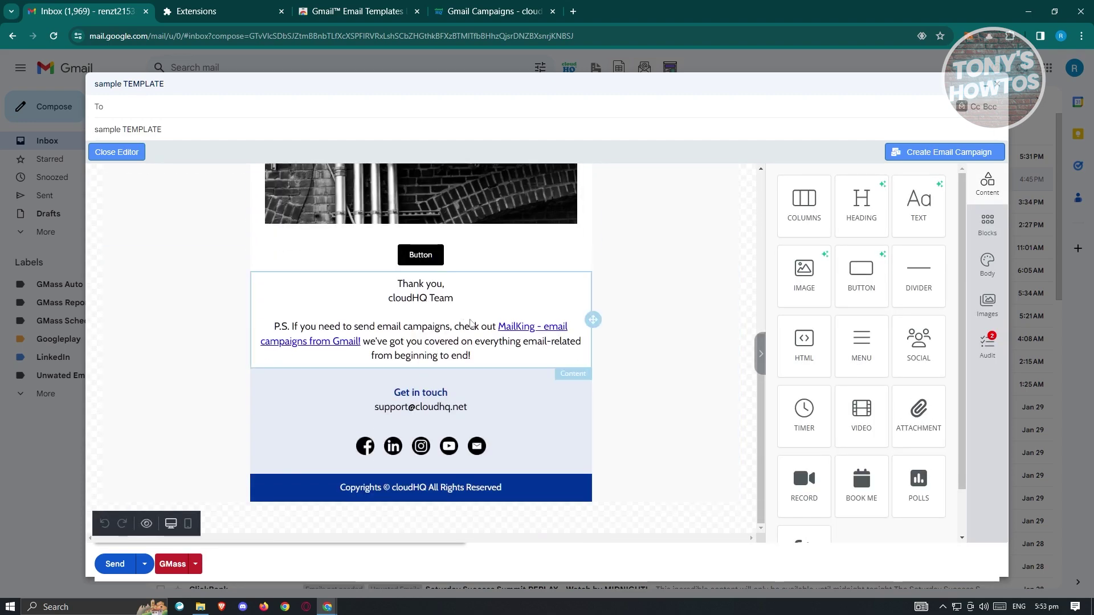
{"action": "scroll", "coordinate": [473, 358], "scroll_direction": "up", "scroll_amount": 1}
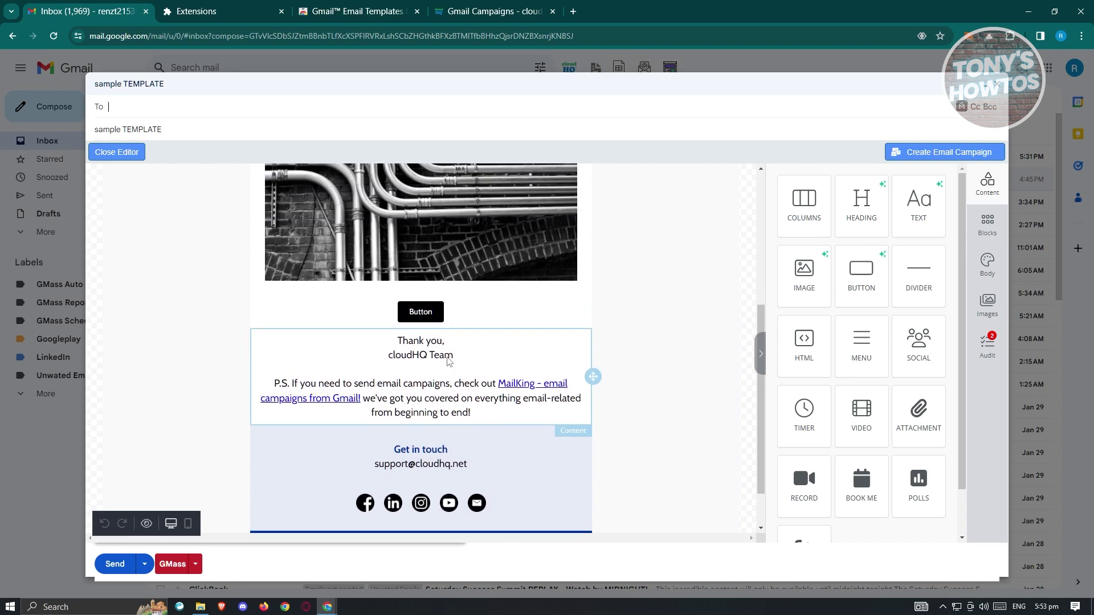
{"action": "left_click", "coordinate": [448, 391]}
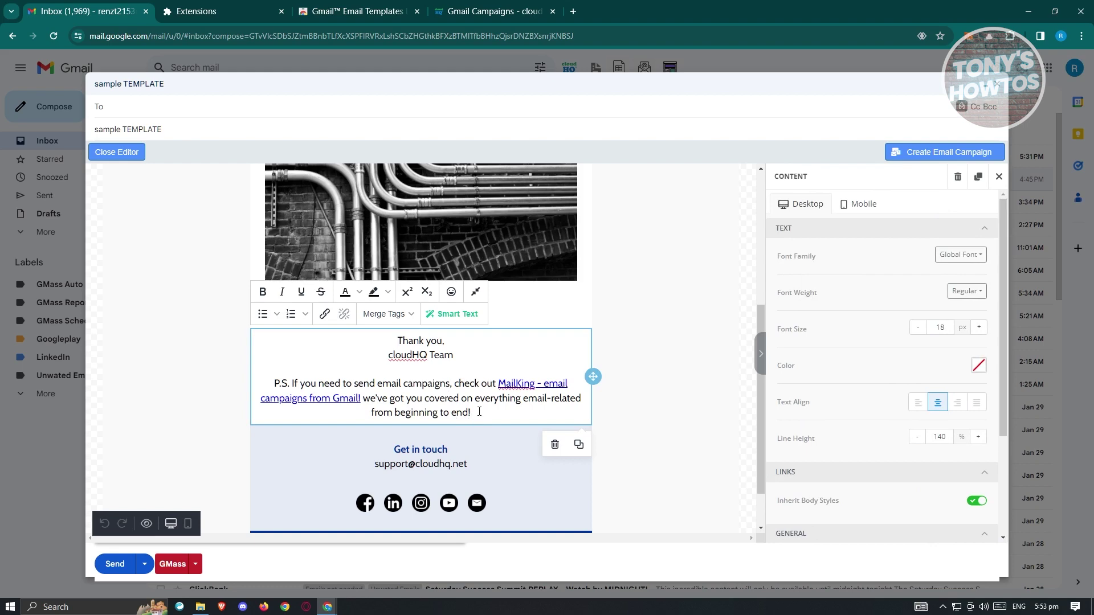
{"action": "left_click", "coordinate": [691, 324]}
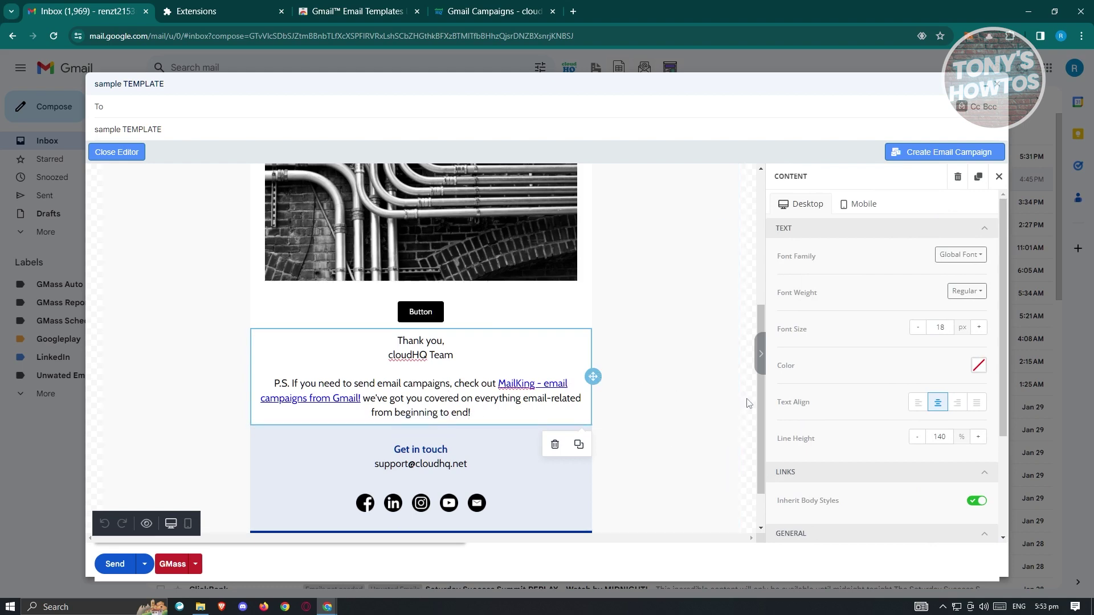
{"action": "scroll", "coordinate": [691, 325], "scroll_direction": "up", "scroll_amount": 5}
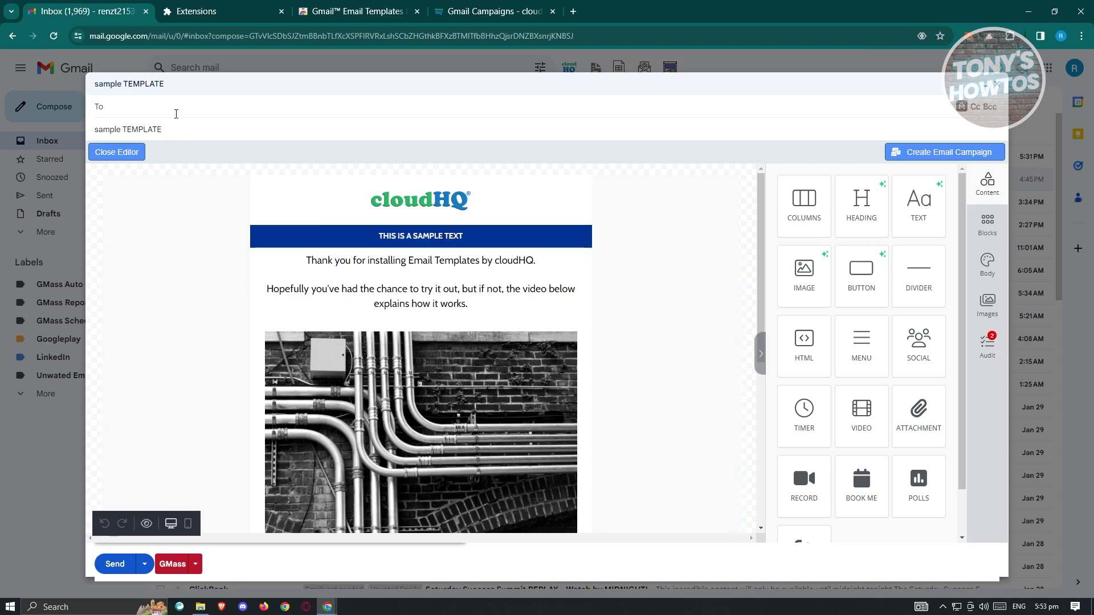
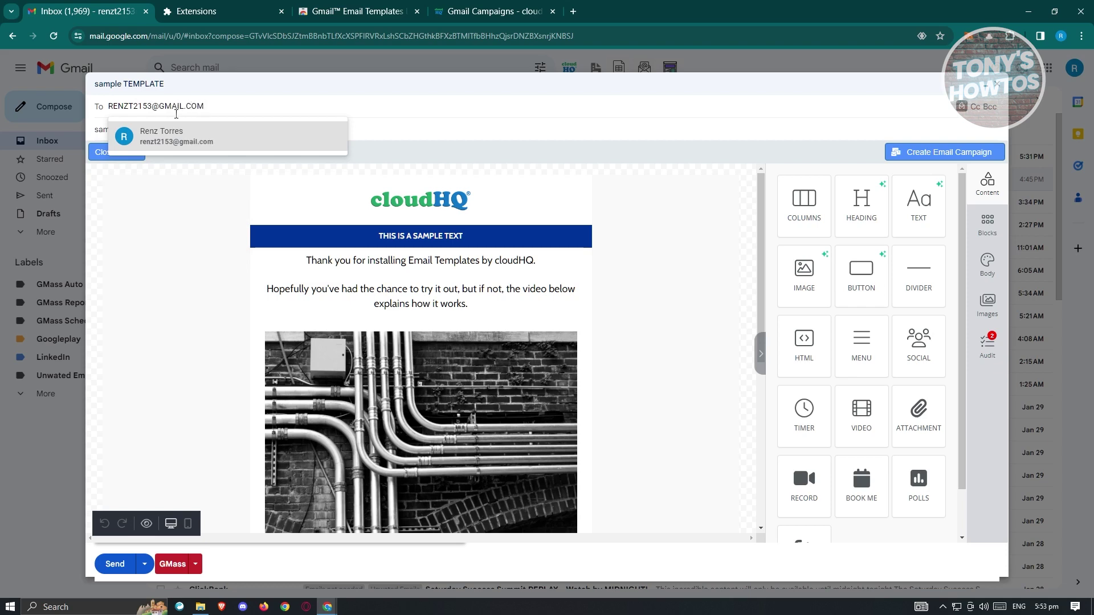
Address the email to the account's own address and send it
{"action": "key", "text": "Return"}
{"action": "left_click", "coordinate": [115, 564]}
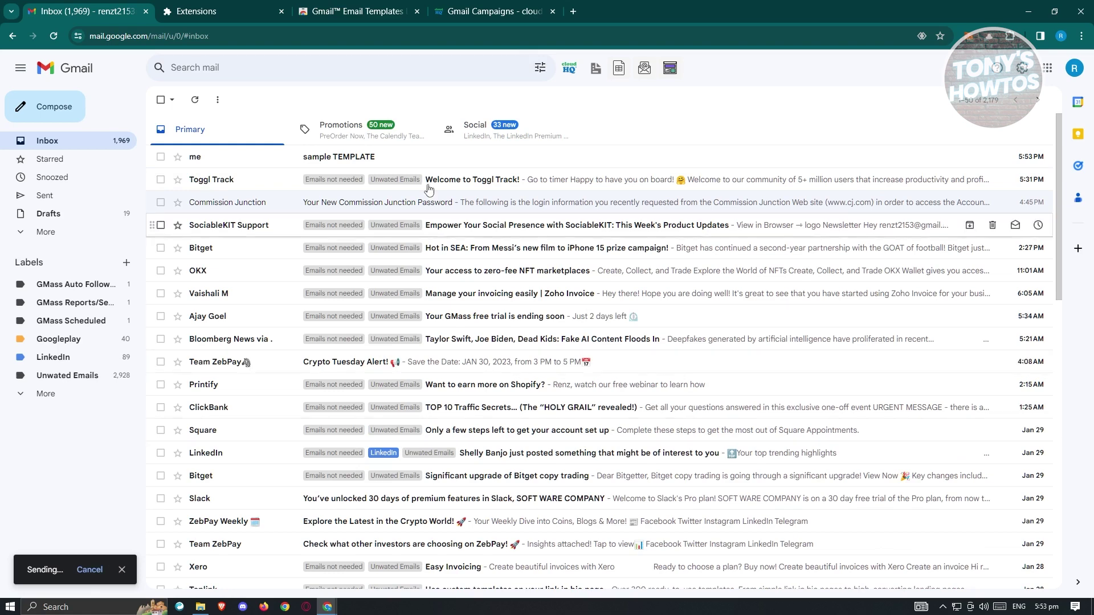
Open the received sample TEMPLATE message and scroll through it to verify the pipes photo and button
{"action": "left_click", "coordinate": [422, 161]}
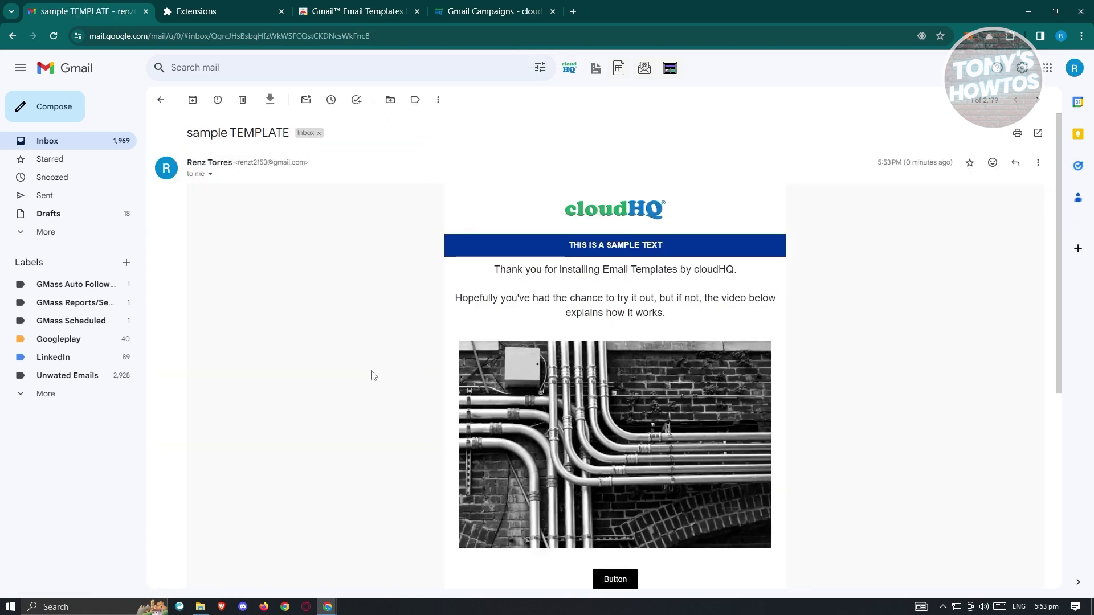
{"action": "scroll", "coordinate": [391, 366], "scroll_direction": "down", "scroll_amount": 6}
{"action": "scroll", "coordinate": [391, 366], "scroll_direction": "up", "scroll_amount": 6}
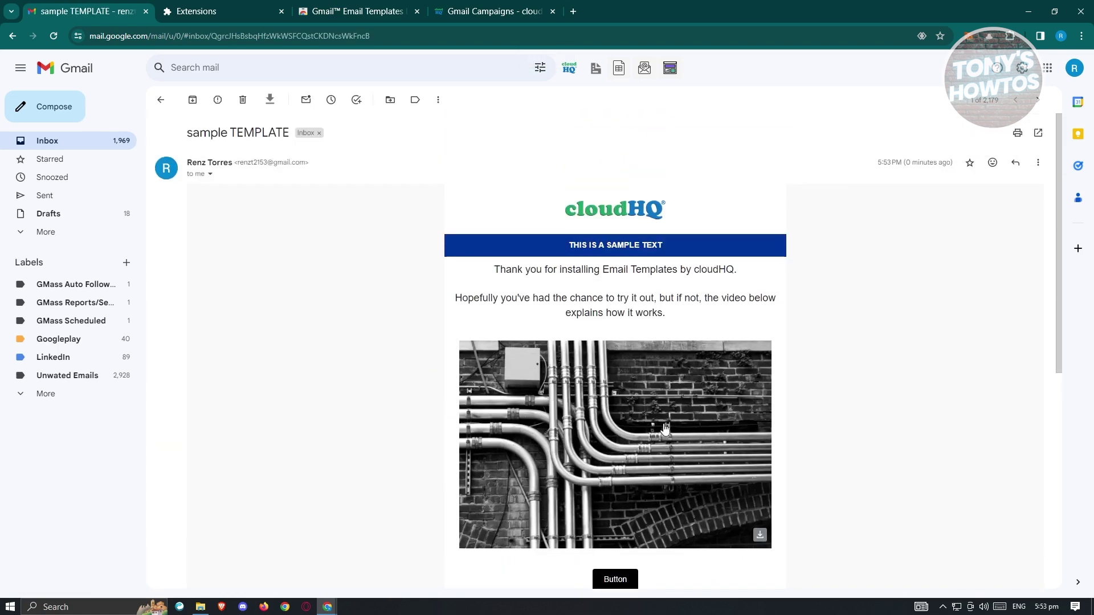